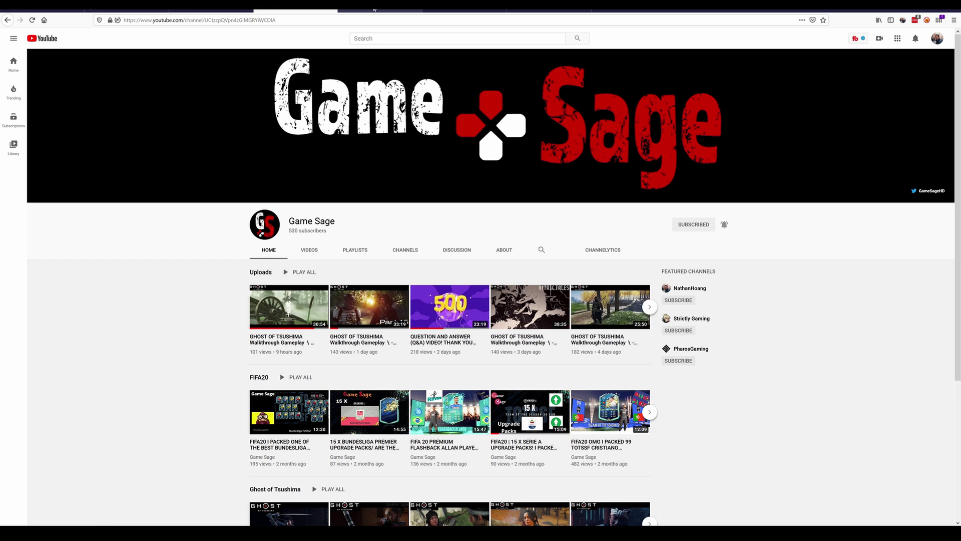
Browse the other creators' gameplay tabs and confirm their videos offer 1080p60 quality.
left_click(375, 9)
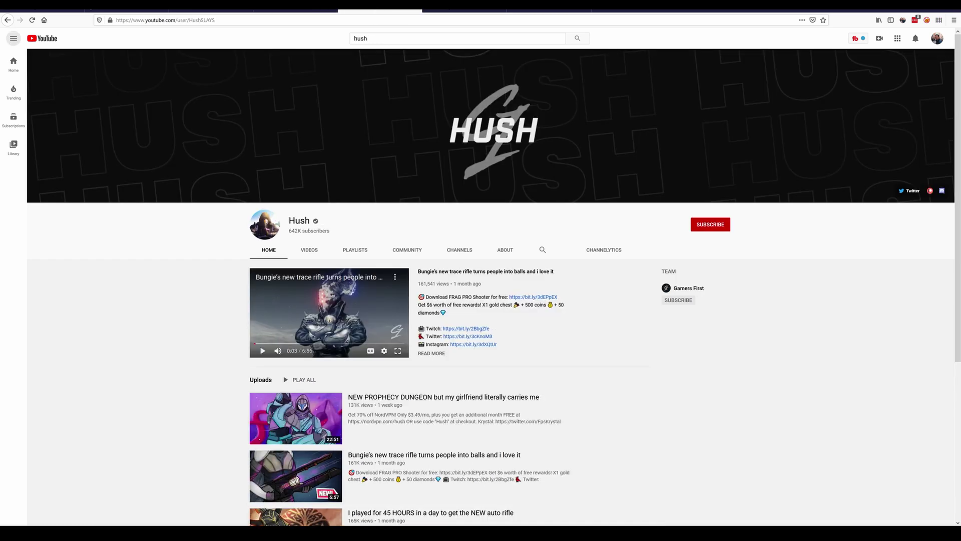
left_click(463, 8)
left_click(549, 9)
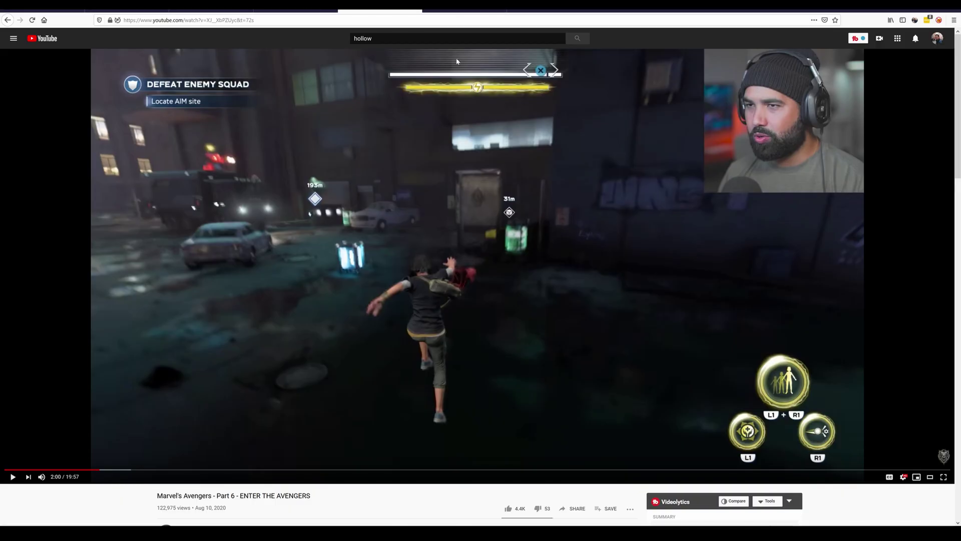
left_click(903, 477)
left_click(938, 455)
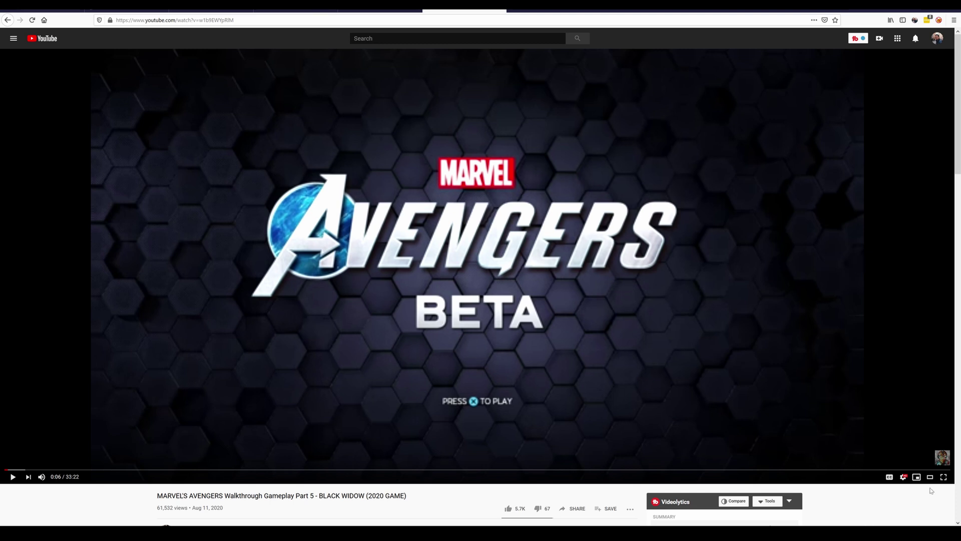
left_click(903, 477)
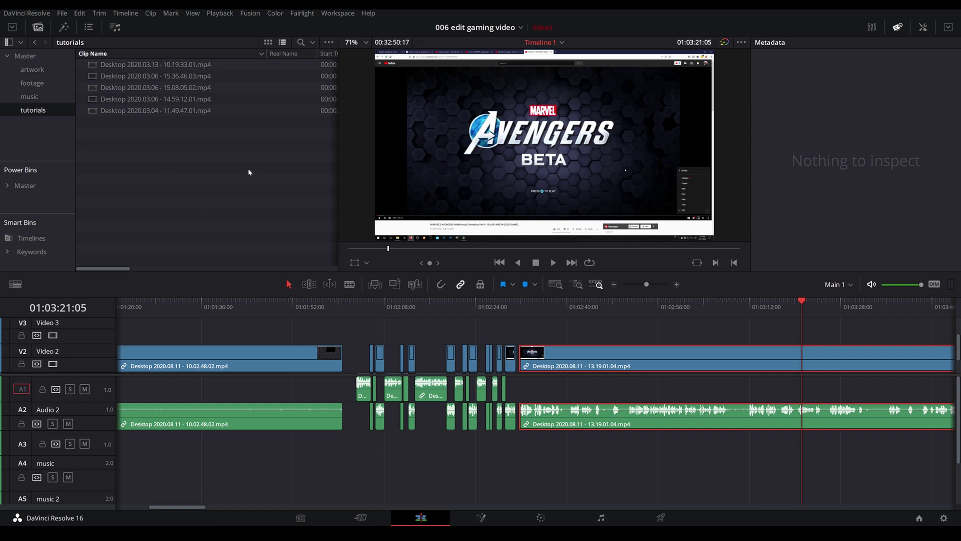
Create a 60 fps timeline named tutorial from the Desktop 2020.03.06 - 15.08.05.02.mp4 clip.
left_click(170, 87)
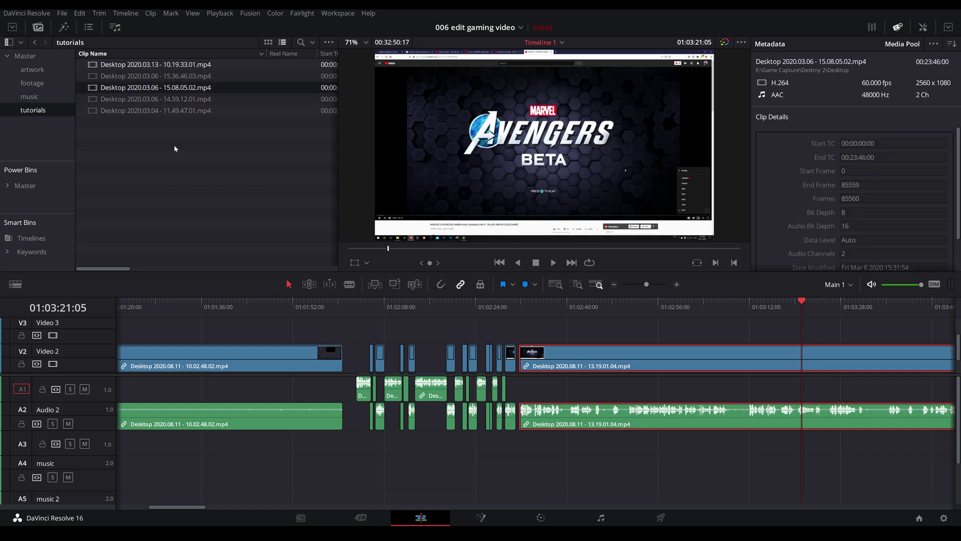
right_click(163, 89)
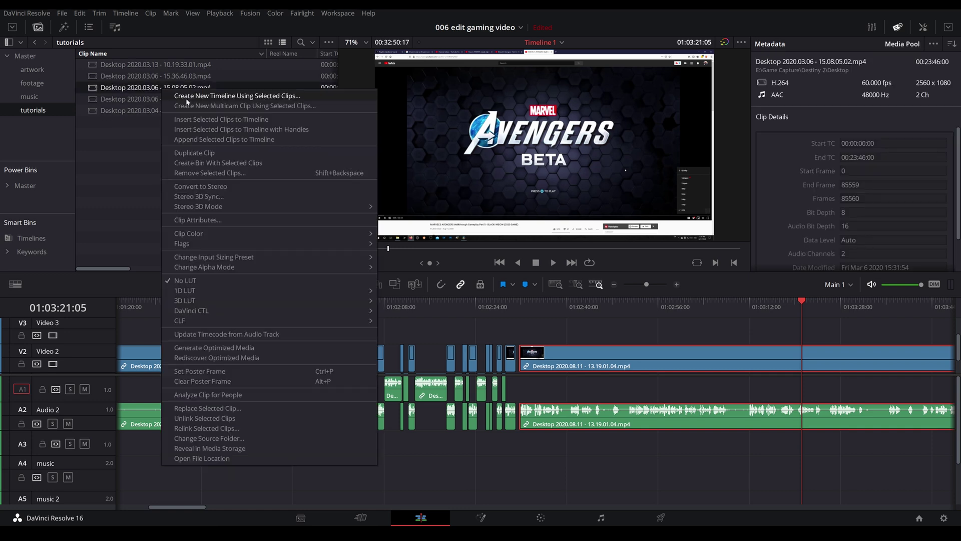
left_click(325, 97)
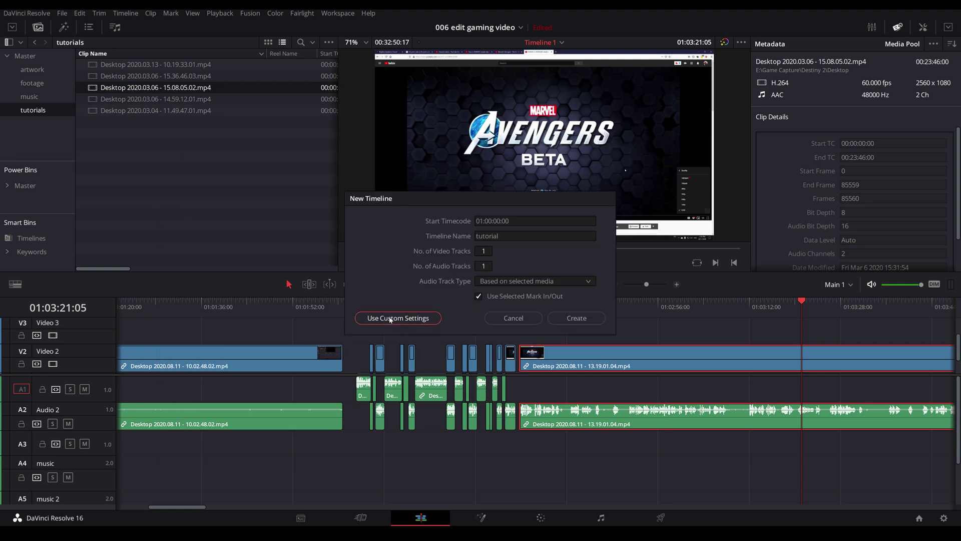
left_click(391, 318)
left_click(450, 223)
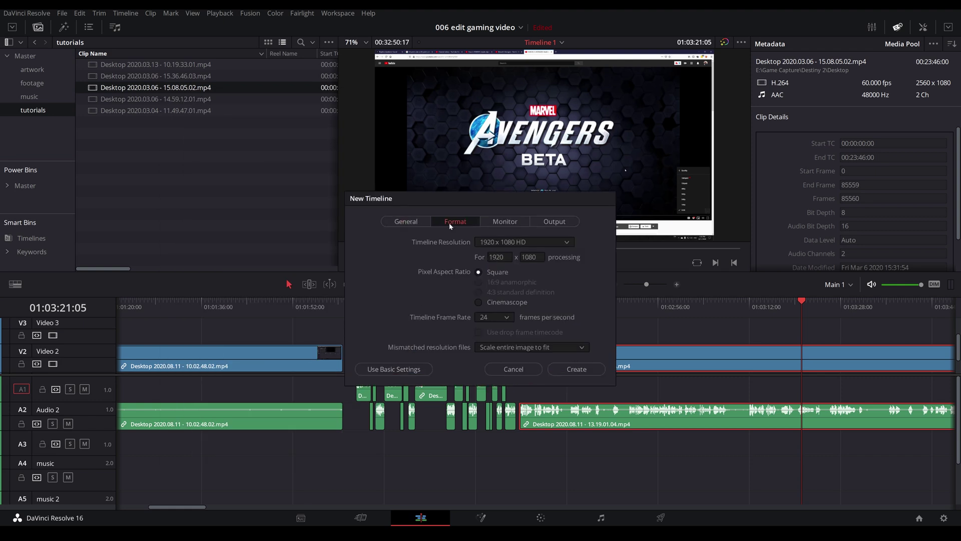
left_click(506, 317)
left_click(488, 411)
left_click(578, 370)
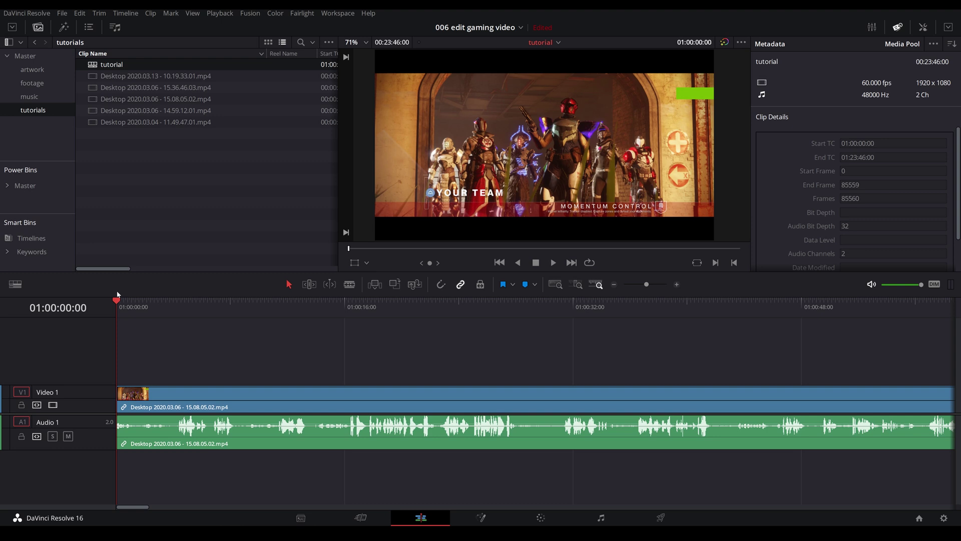
Select the gameplay clip and look through the viewing options menu.
left_click(213, 343)
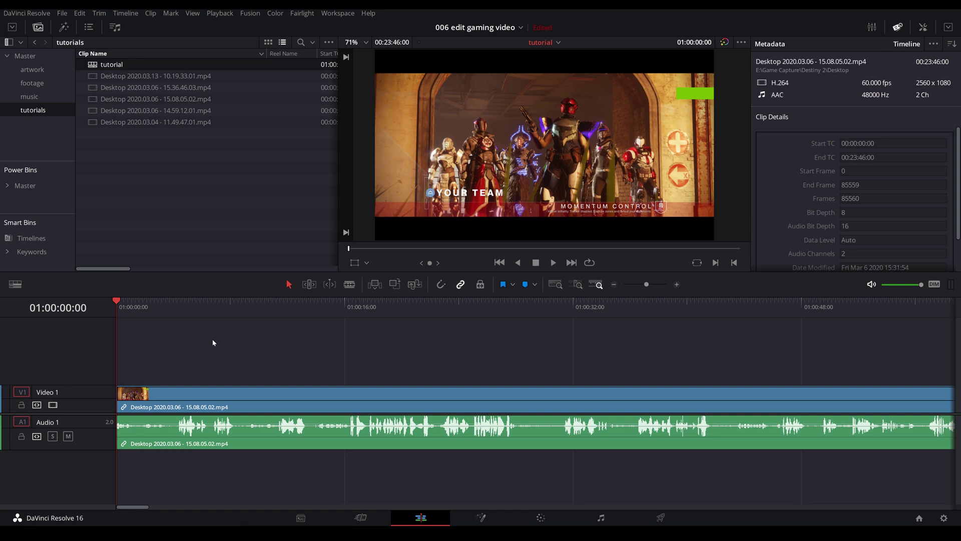
left_click(195, 13)
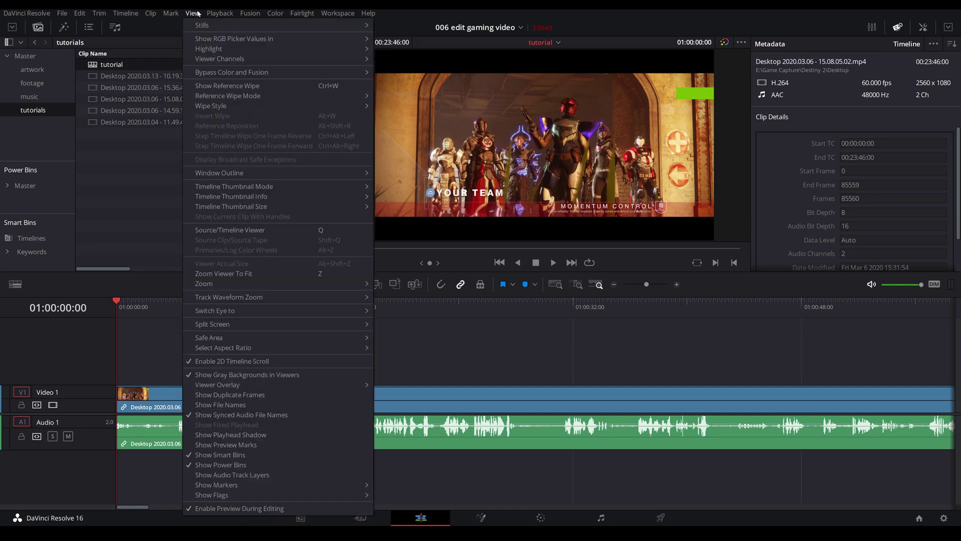
mouse_move(125, 13)
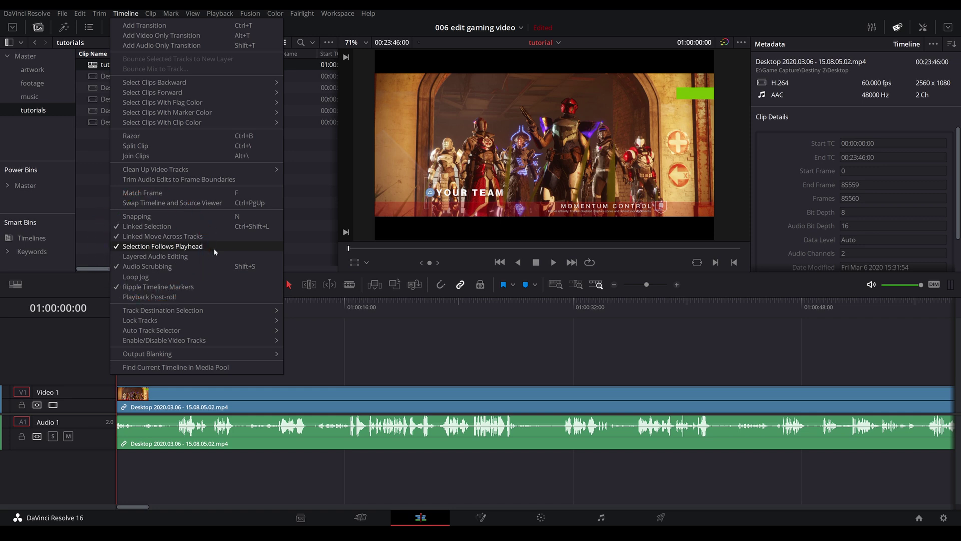
left_click(321, 346)
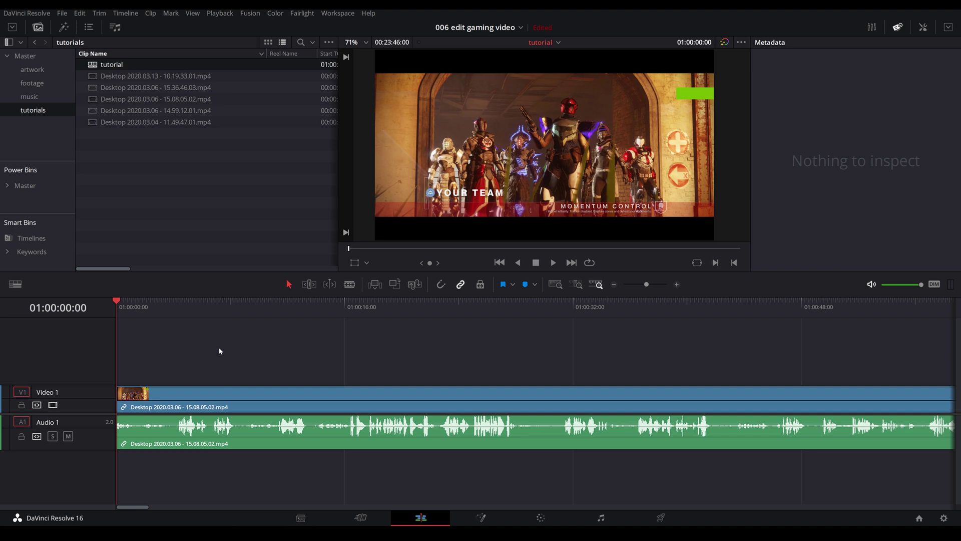
Dim the monitoring volume, then play the footage forward, stop, and play in reverse.
left_click(872, 285)
key("l")
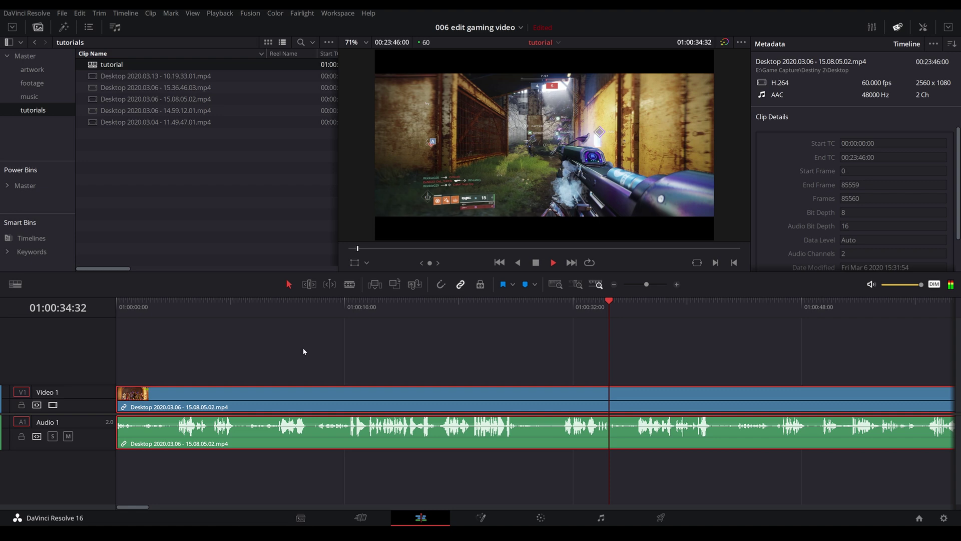
key("k")
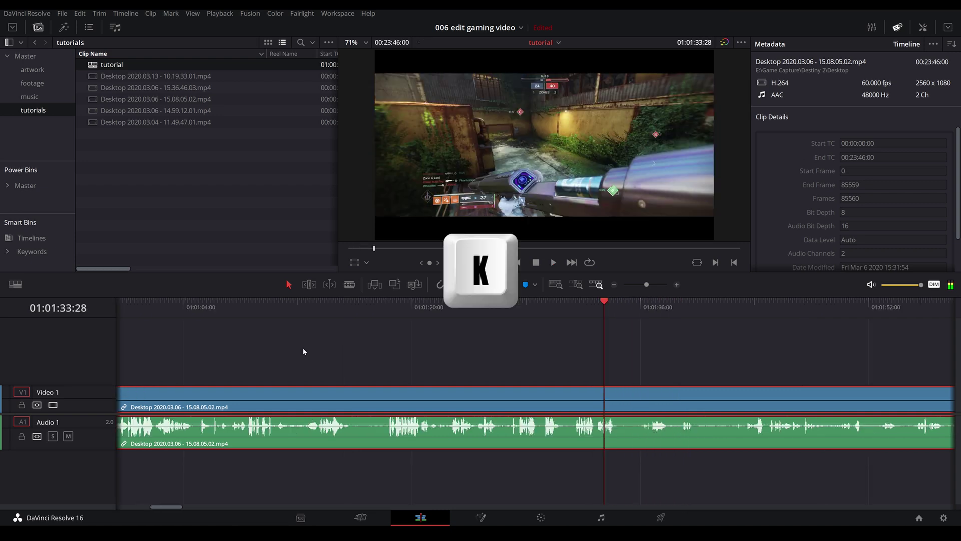
key("j")
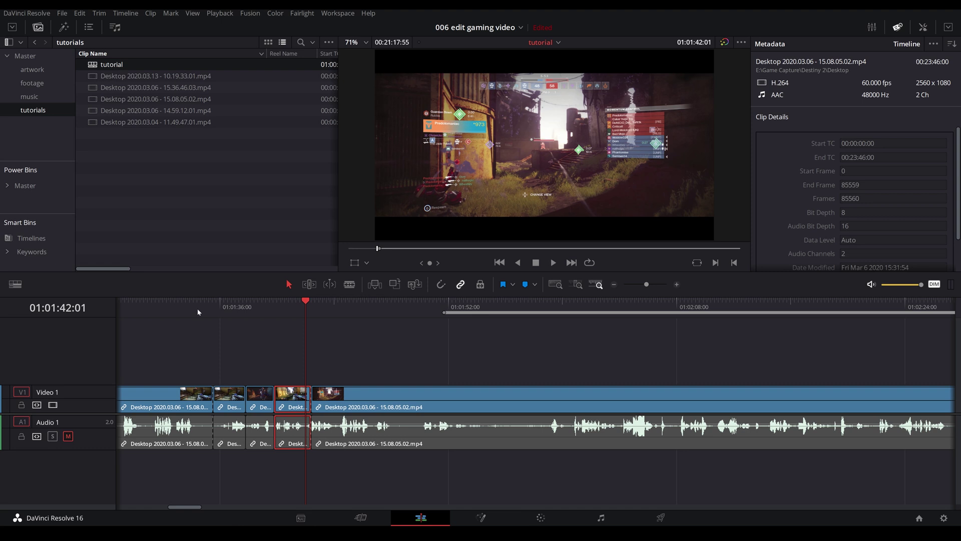
Open Keyboard Customization and look up which commands the [ and ] keys run.
left_click(26, 13)
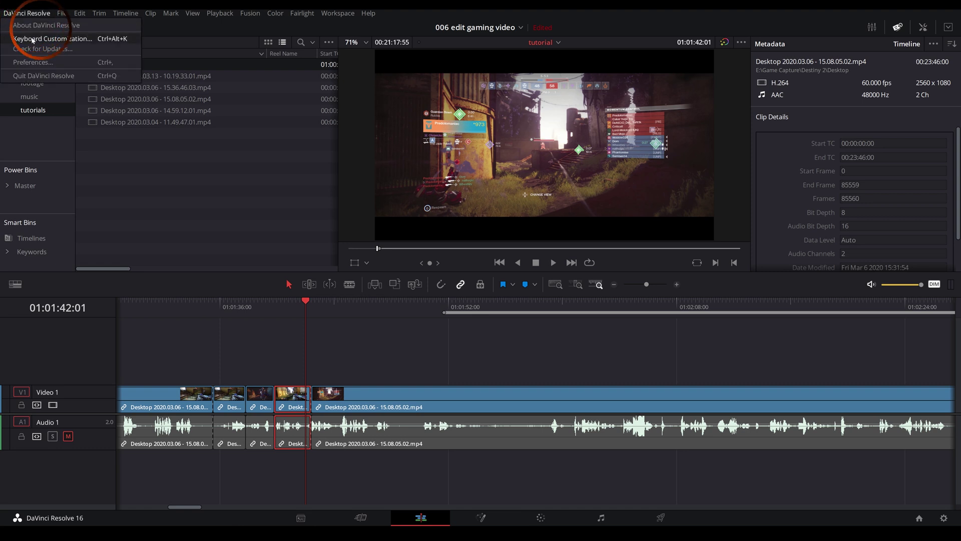
left_click(32, 39)
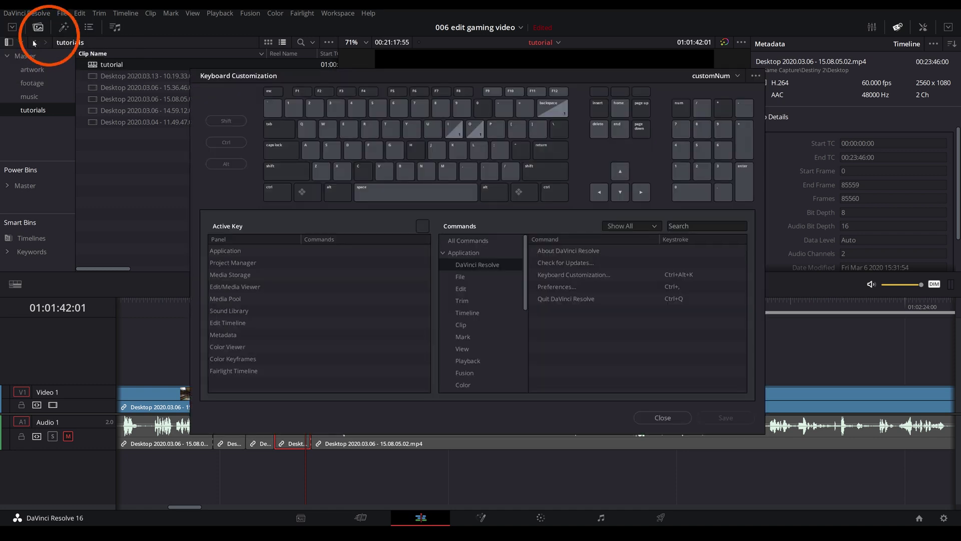
key("ctrl+shift+bracketleft")
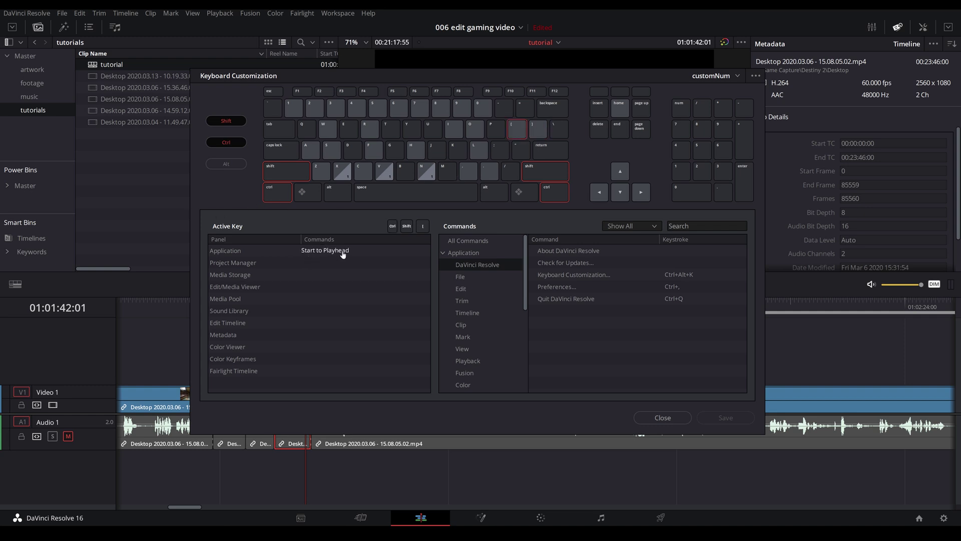
key("ctrl+shift+bracketright")
left_click(526, 134)
left_click(289, 197)
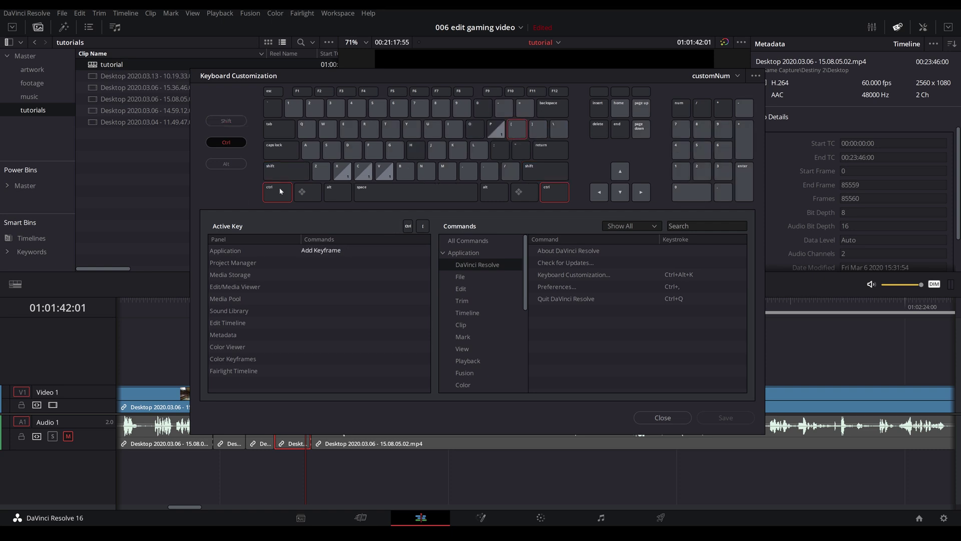
left_click(290, 173)
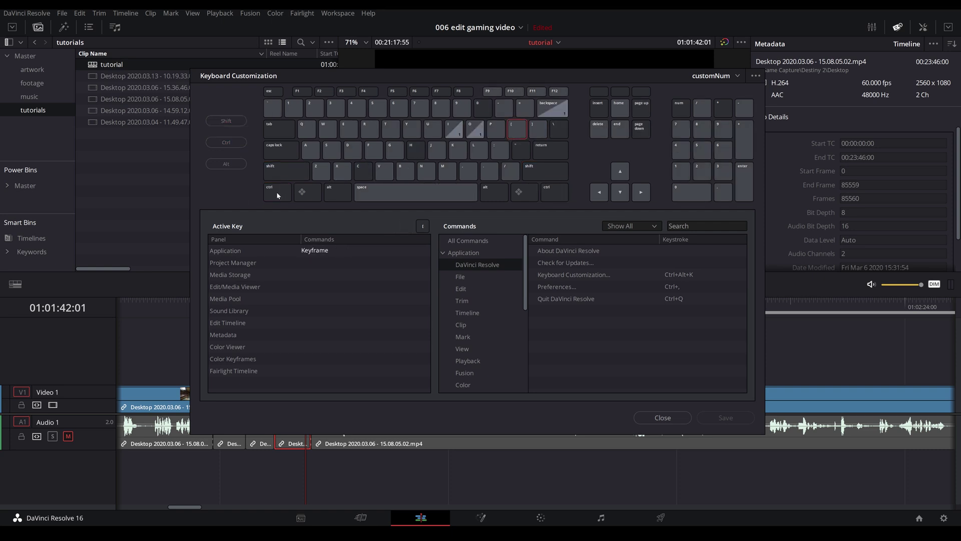
left_click(536, 132)
Remove the [ and ] shortcuts from Previous and Next Keyframe.
left_click(667, 382)
left_click(524, 132)
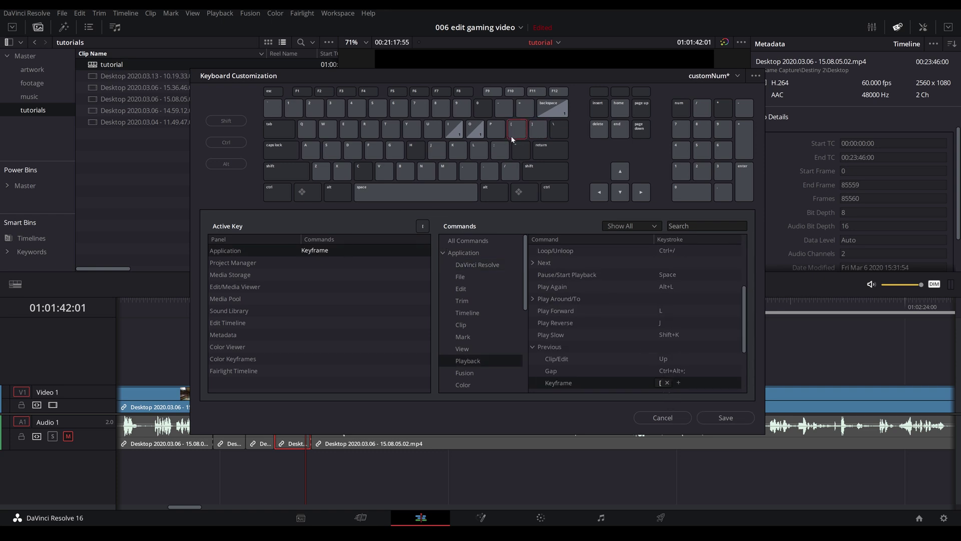
left_click(667, 383)
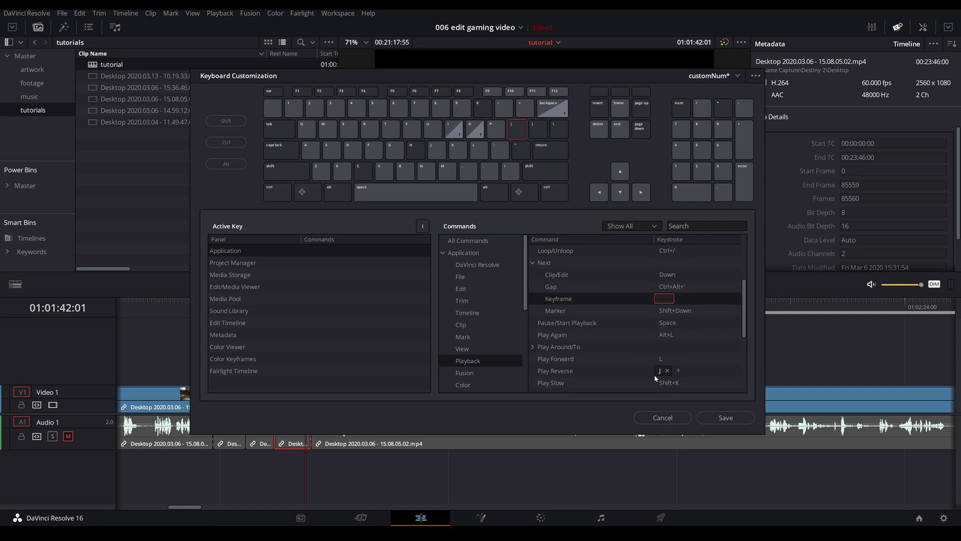
Assign [ to Ripple Start to Playhead and ] to Ripple End to Playhead.
mouse_move(601, 387)
key("ctrl+shift")
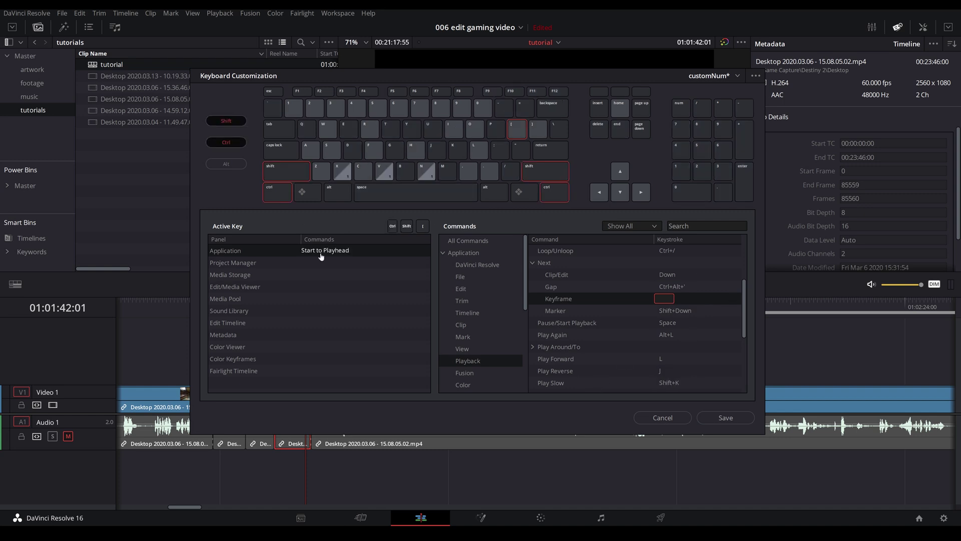
left_click(321, 253)
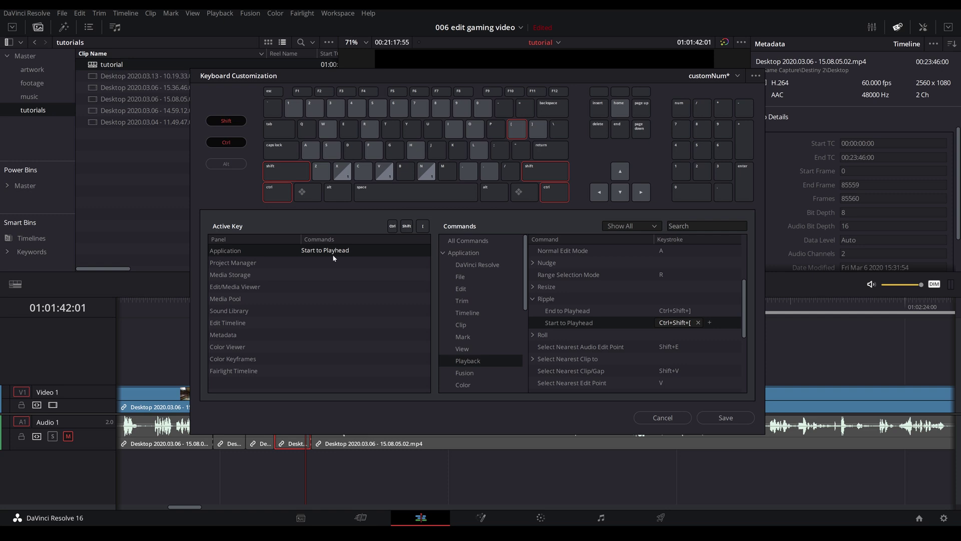
mouse_move(698, 325)
left_click(709, 324)
key("bracketleft")
left_click(711, 310)
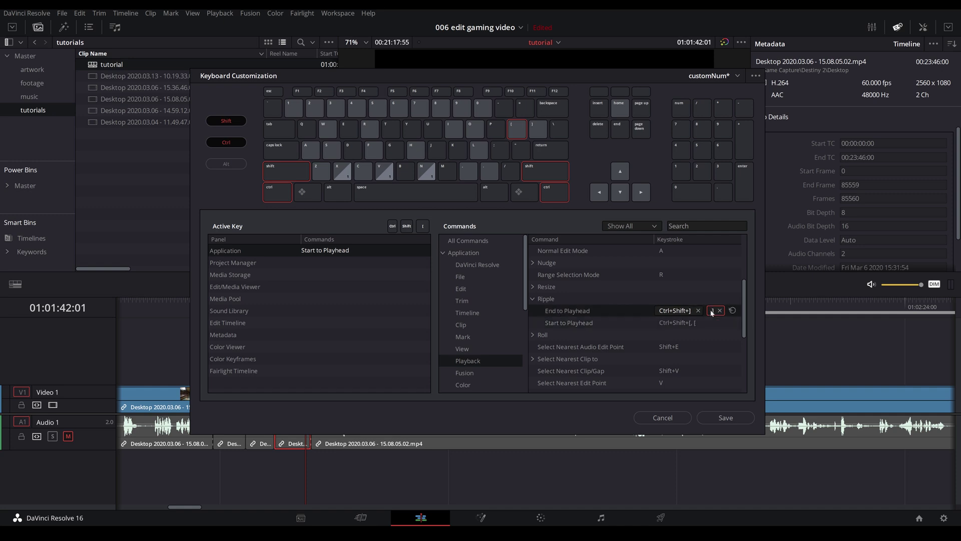
key("bracketright")
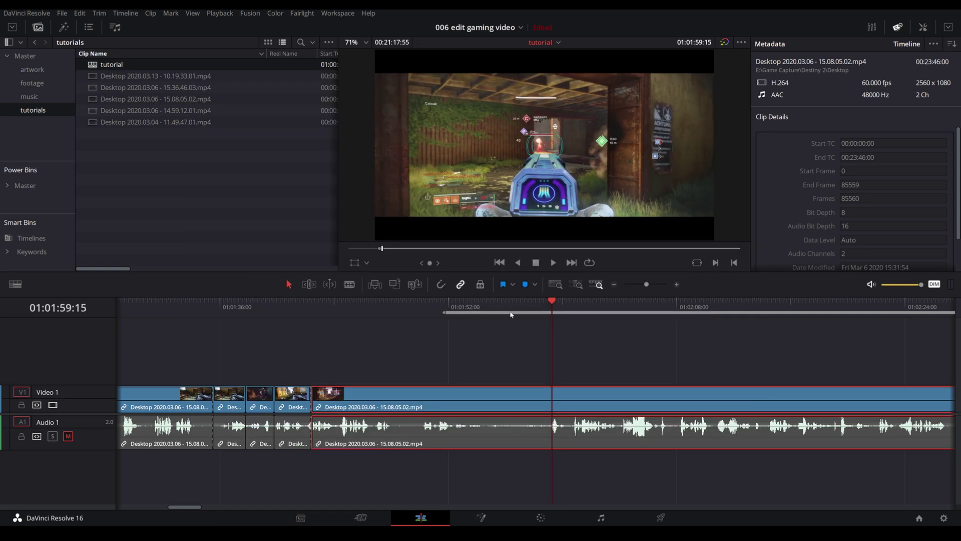
left_click(358, 307)
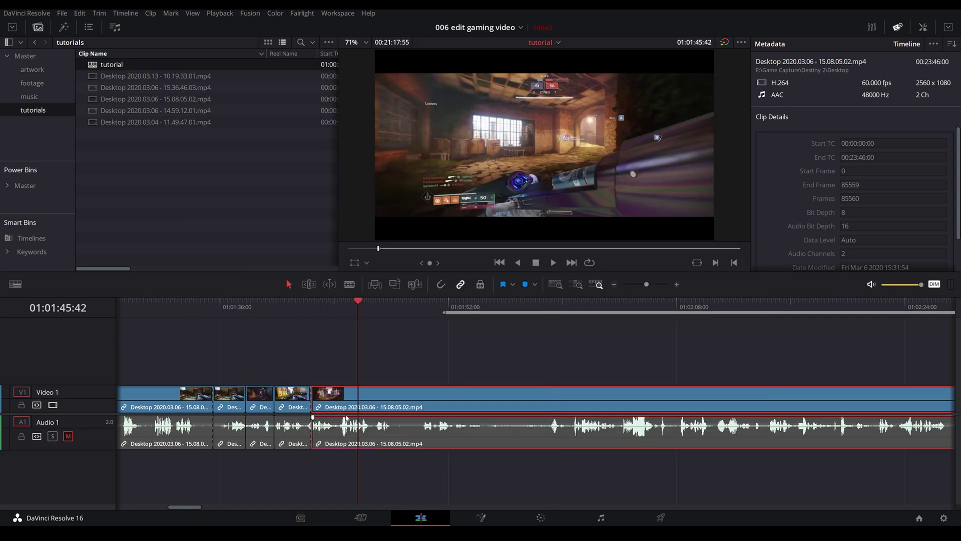
Ripple-trim the clip's start with [ and its end with ] to the playhead at 01:01:44:39.
key("bracketleft")
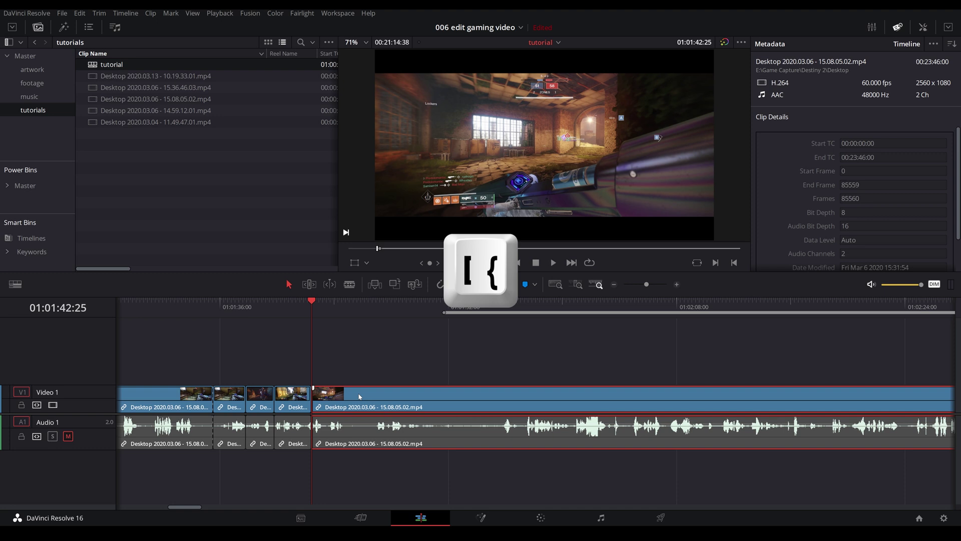
left_click(344, 307)
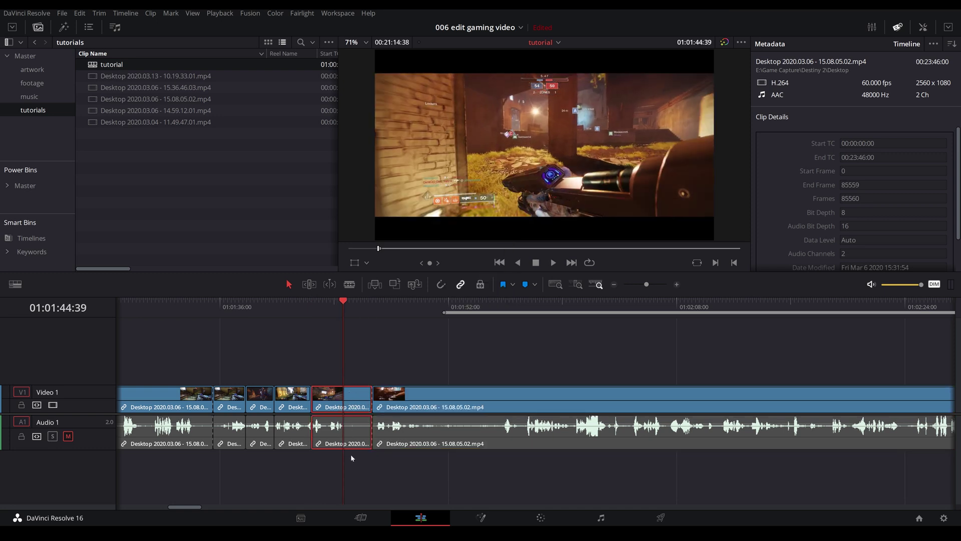
key("bracketright")
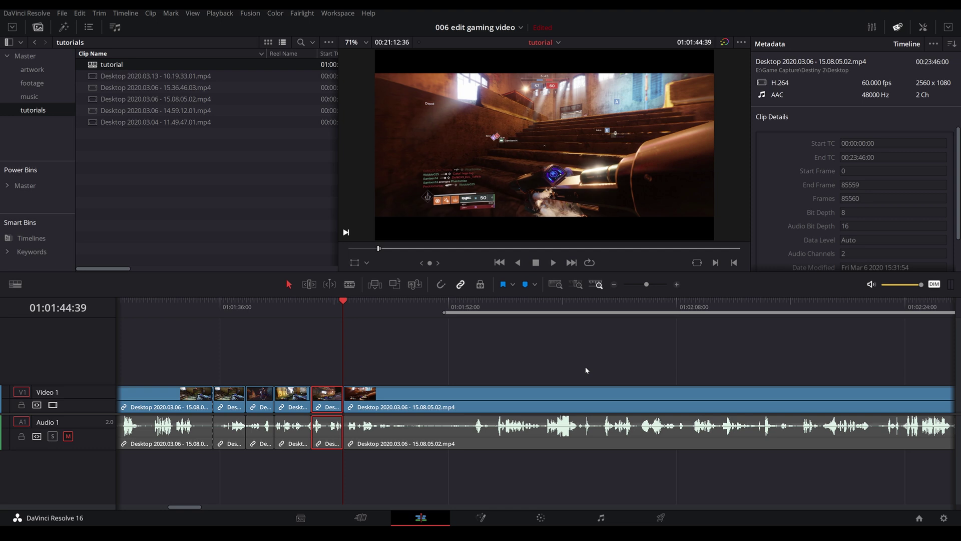
Open the DaVinci Resolve menu and dismiss it again.
left_click(7, 14)
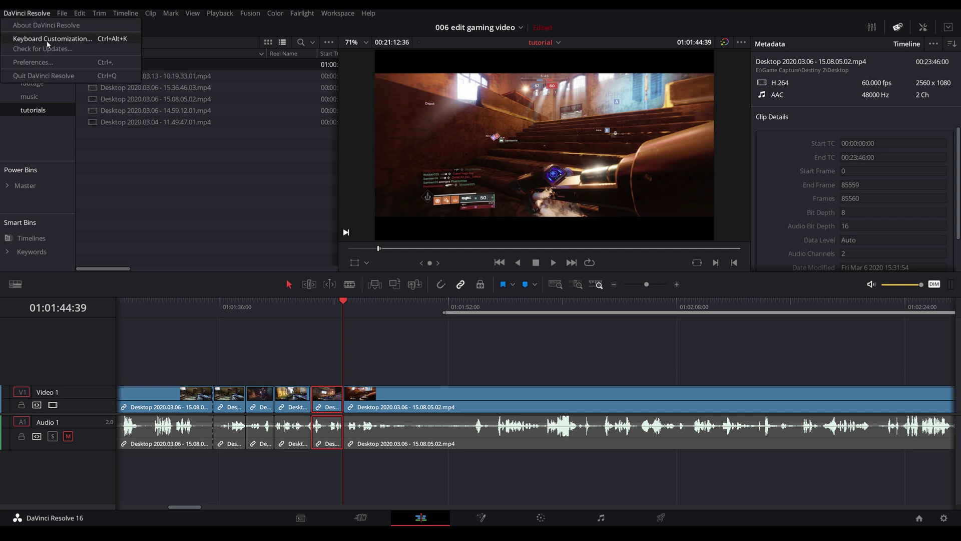
left_click(16, 16)
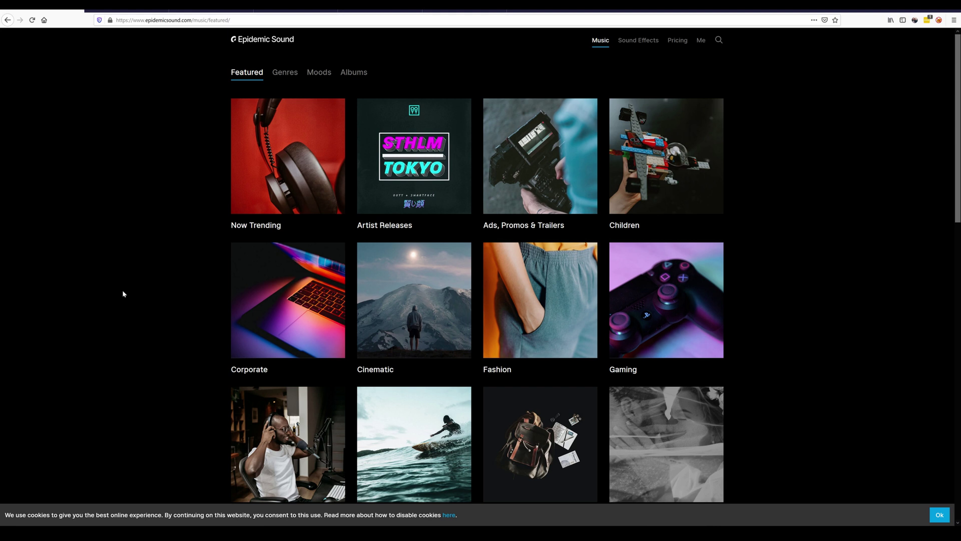
Open the Gaming category's Epic Gaming album and find tracks similar to Villain versus Young Hero.
left_click(662, 291)
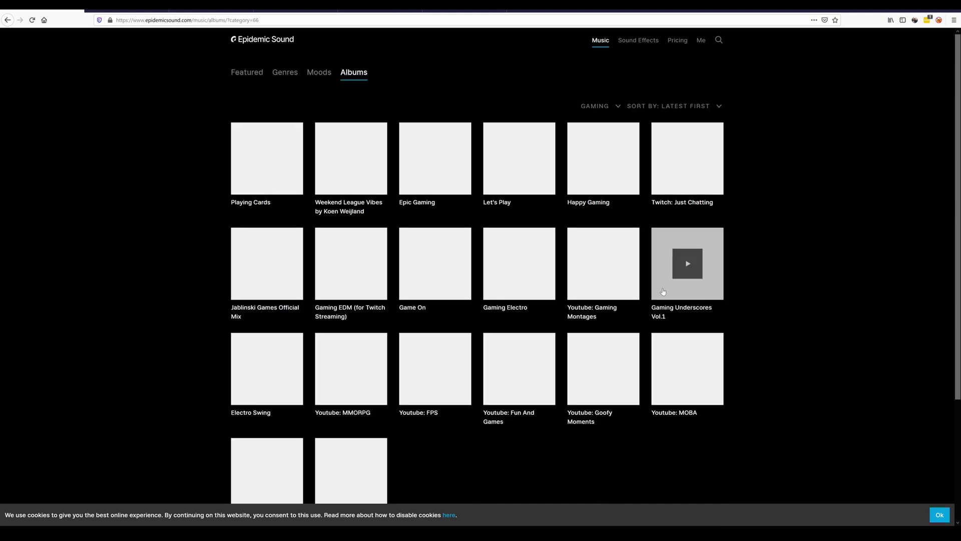
left_click(419, 205)
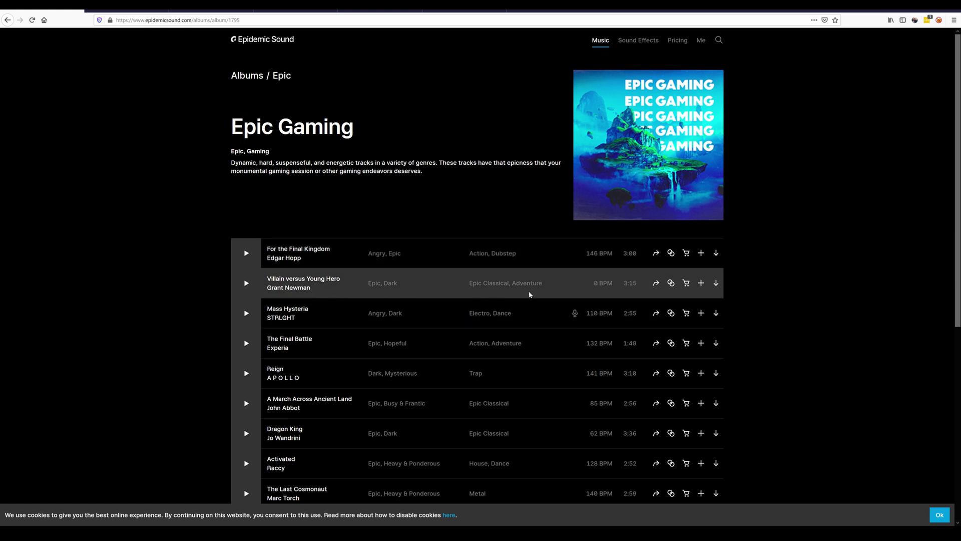
left_click(671, 290)
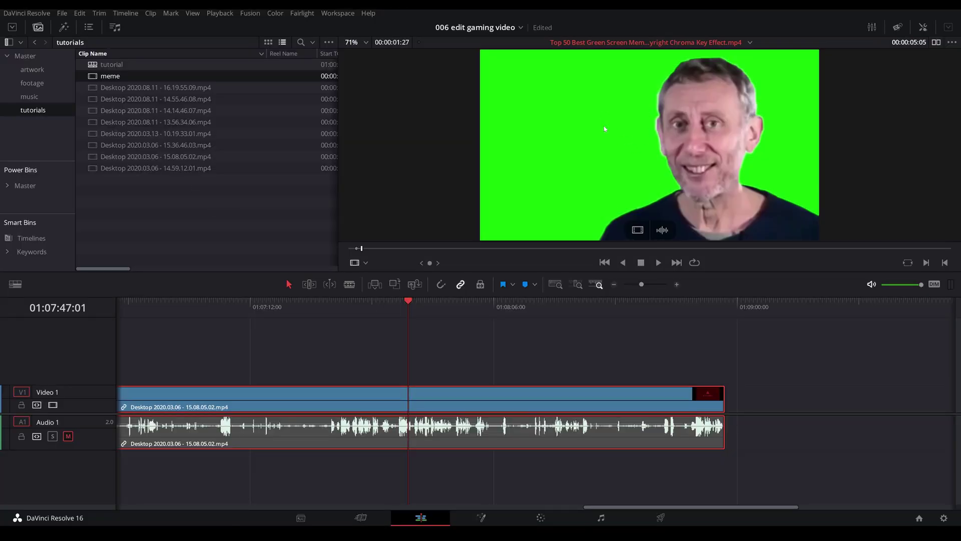
Drop the meme clip onto Video 2 and Audio 2 at the playhead, preview it, and open Fusion.
left_click_drag(605, 129, 389, 362)
left_click(404, 310)
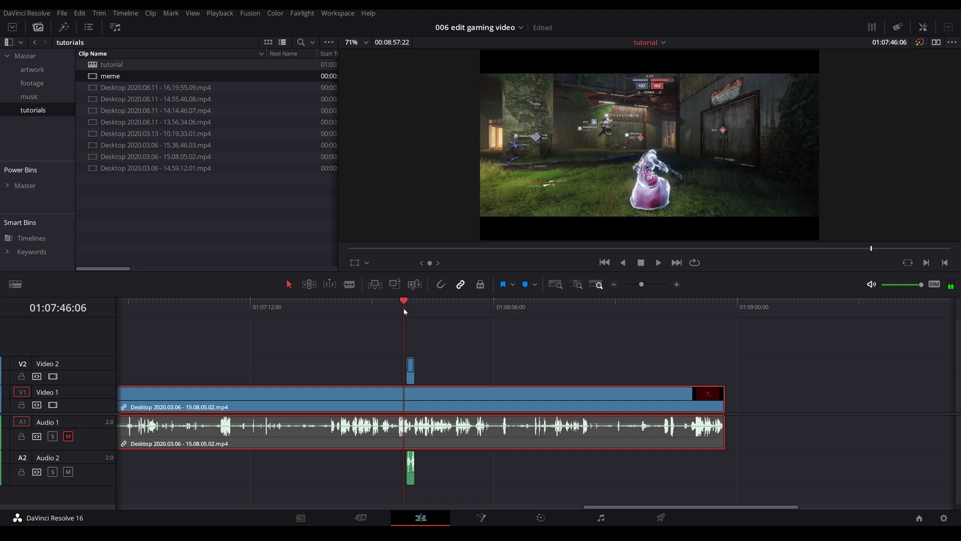
key("space")
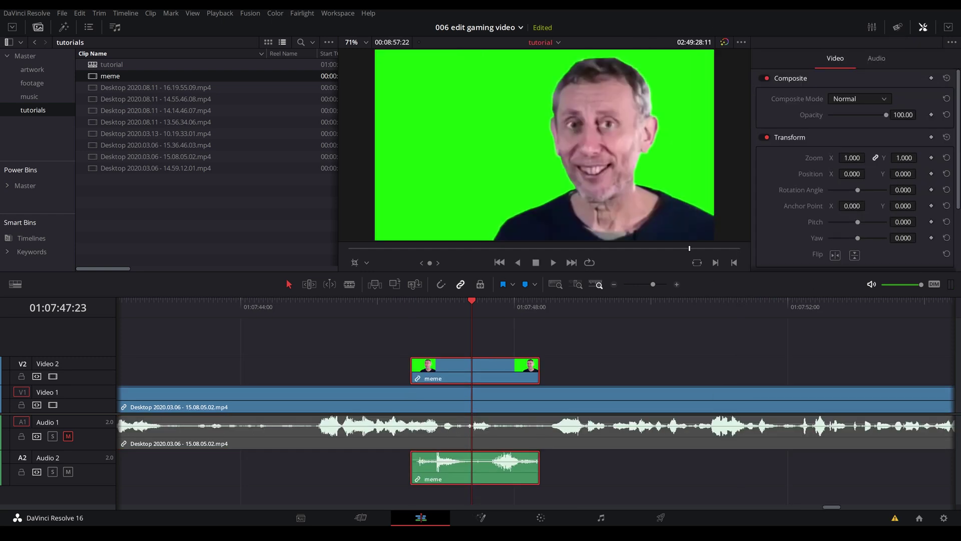
left_click(479, 518)
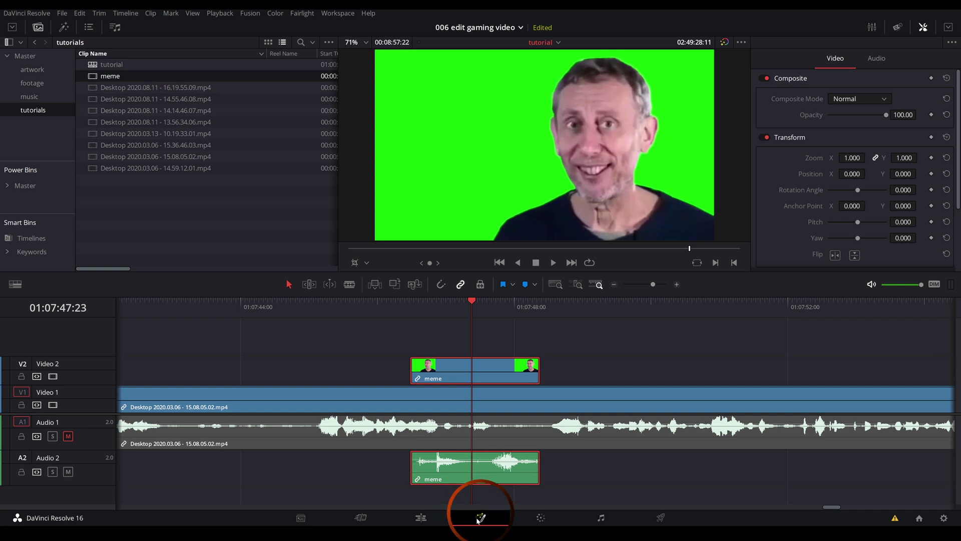
Rename the MediaIn1 node to 'meme'.
right_click(51, 332)
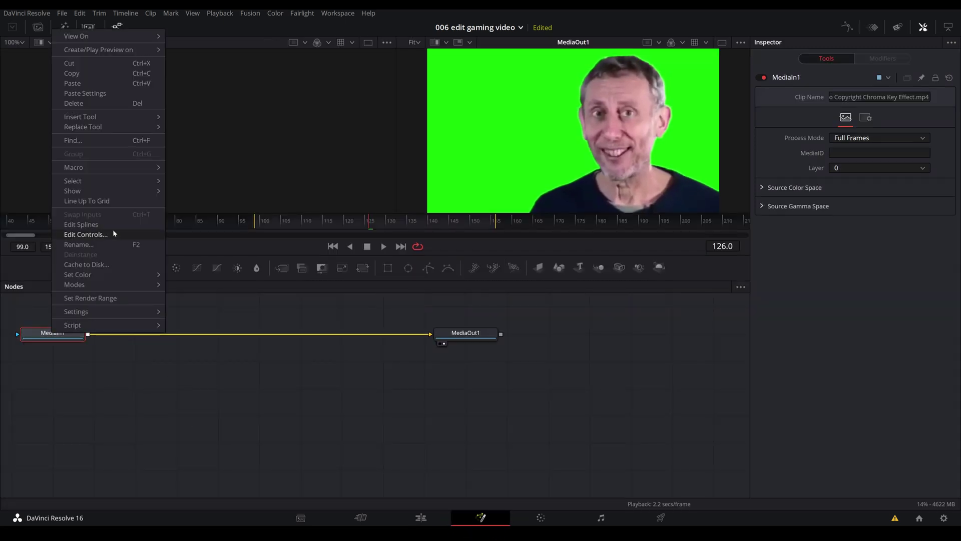
left_click(103, 243)
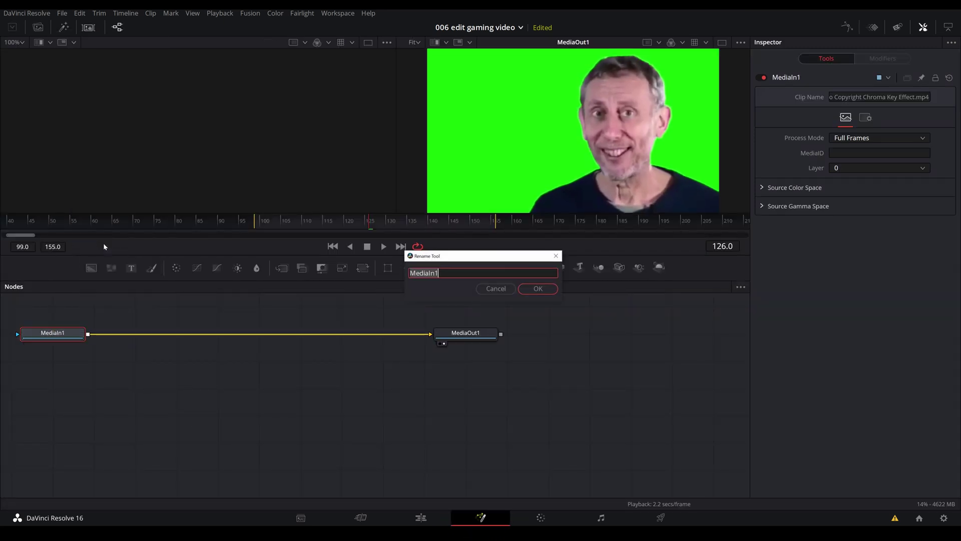
type("meme")
key("Return")
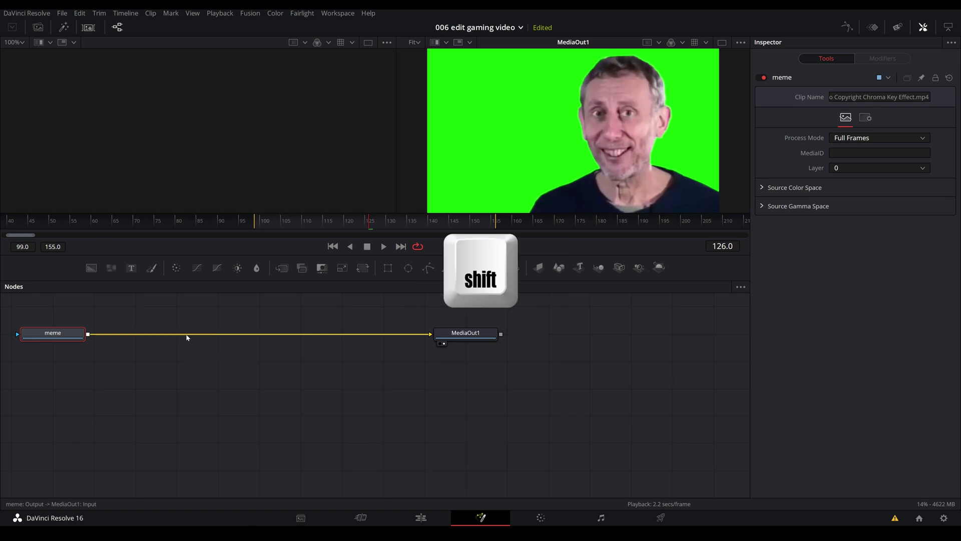
Add a Delta Keyer after the meme node and sample the green background as its key colour.
key("shift+space")
type("Delta Keyer")
type("key")
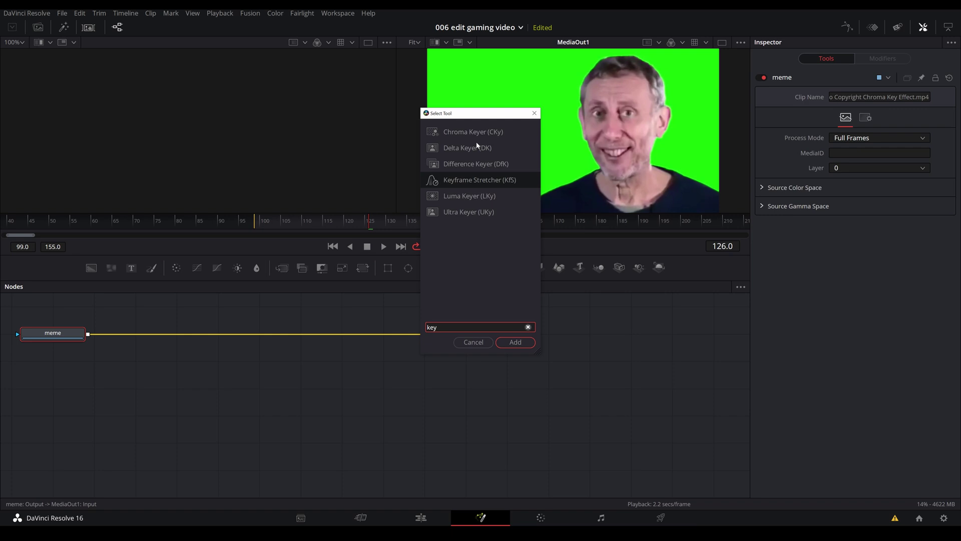
double_click(464, 149)
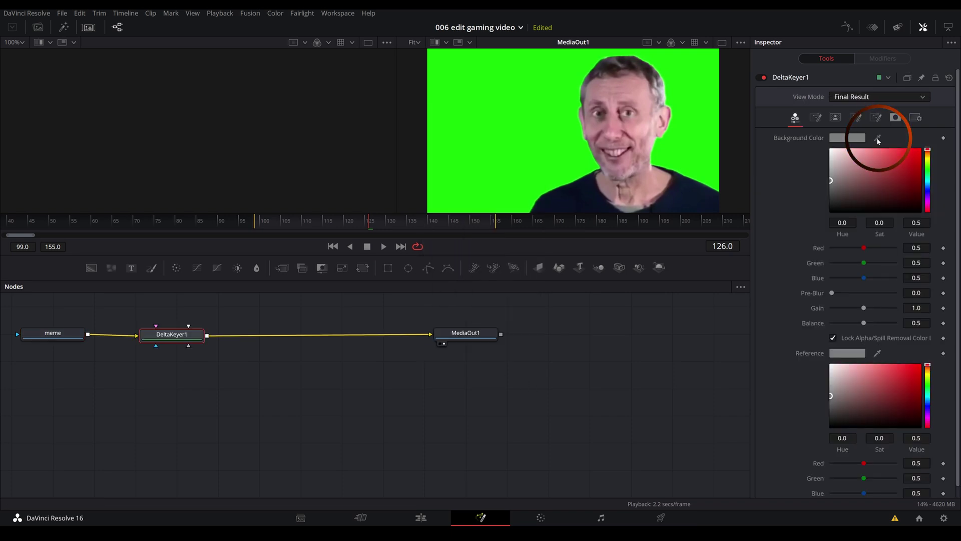
left_click_drag(876, 142, 699, 121)
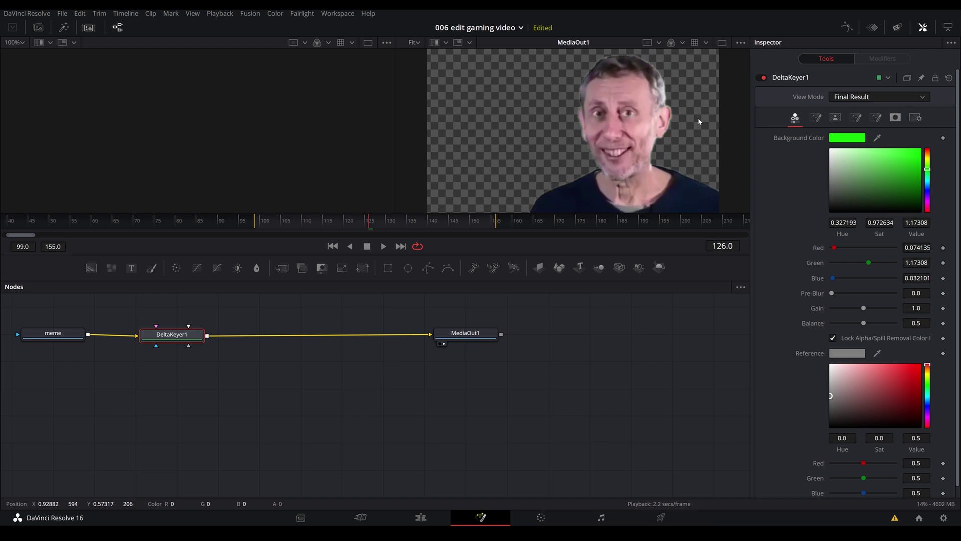
On the Edit page, preview the keyed overlay and scale the meme down to 0.410 zoom.
left_click(421, 517)
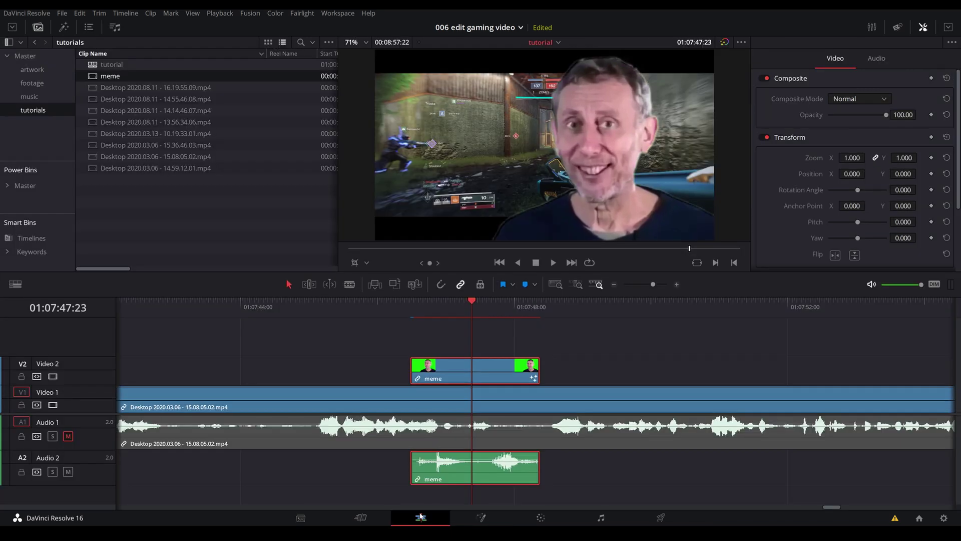
key("space")
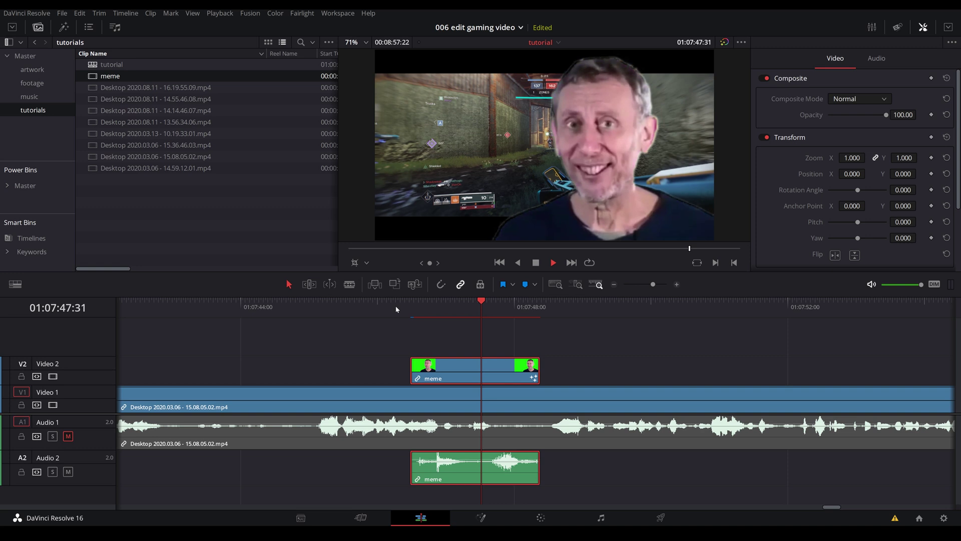
left_click(416, 305)
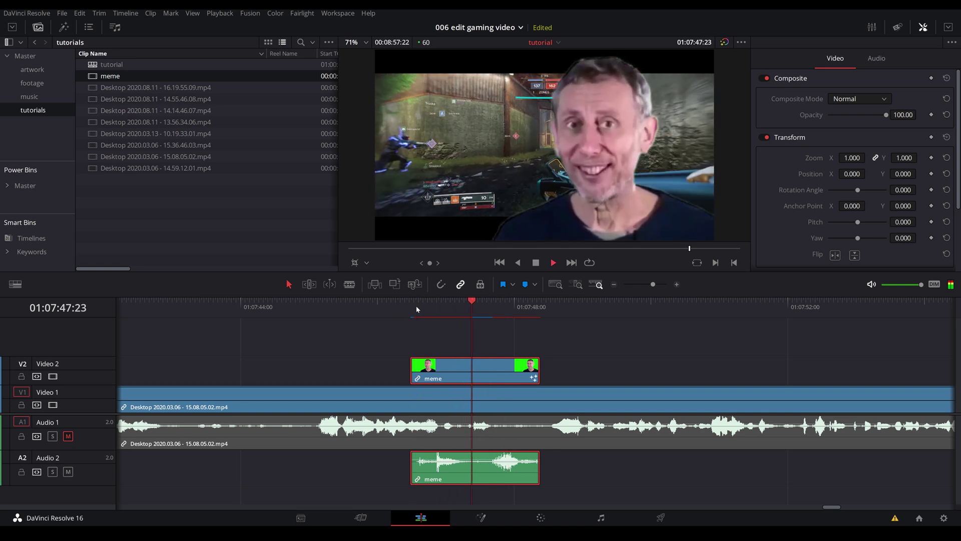
key("space")
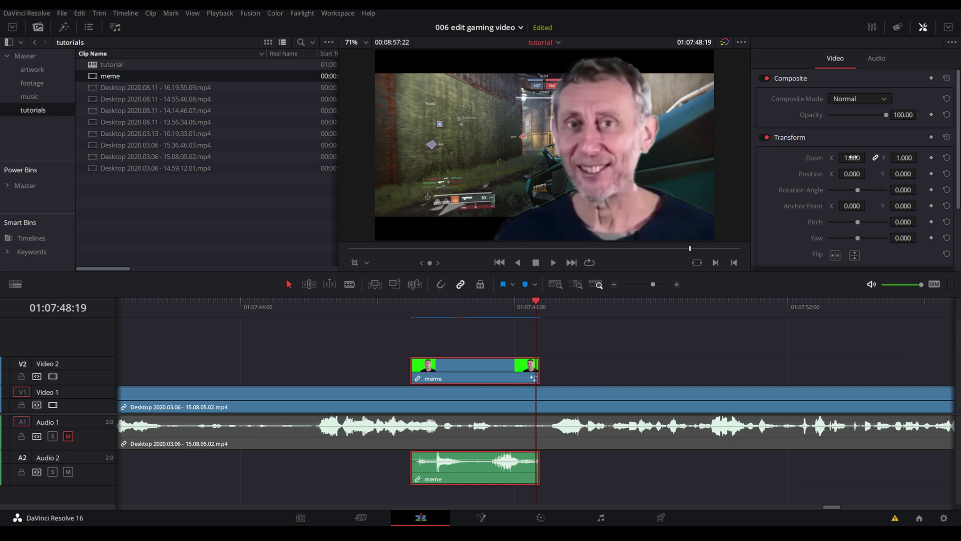
left_click_drag(853, 157, 894, 175)
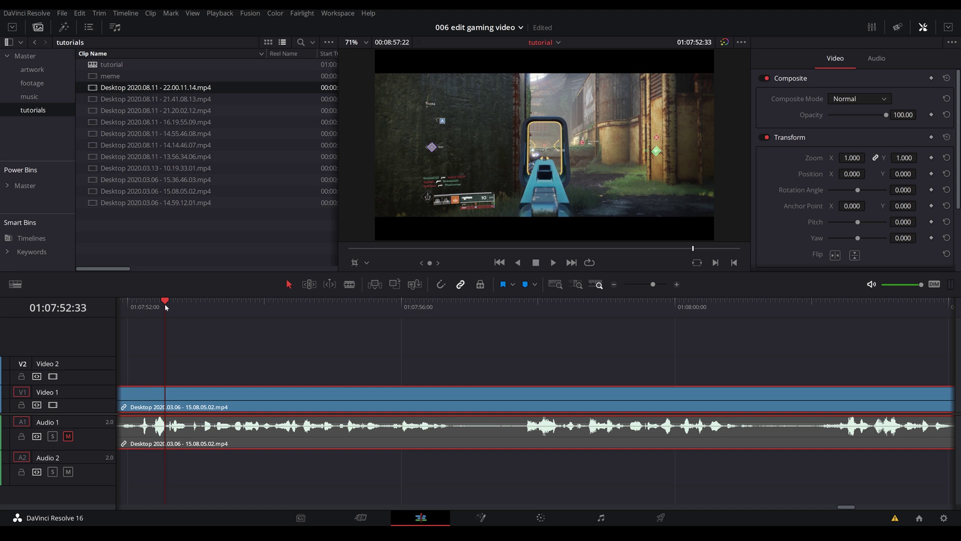
On the Fairlight page, add mono track A3 named 'voiceover' and widen the mixer to show it.
left_click(597, 515)
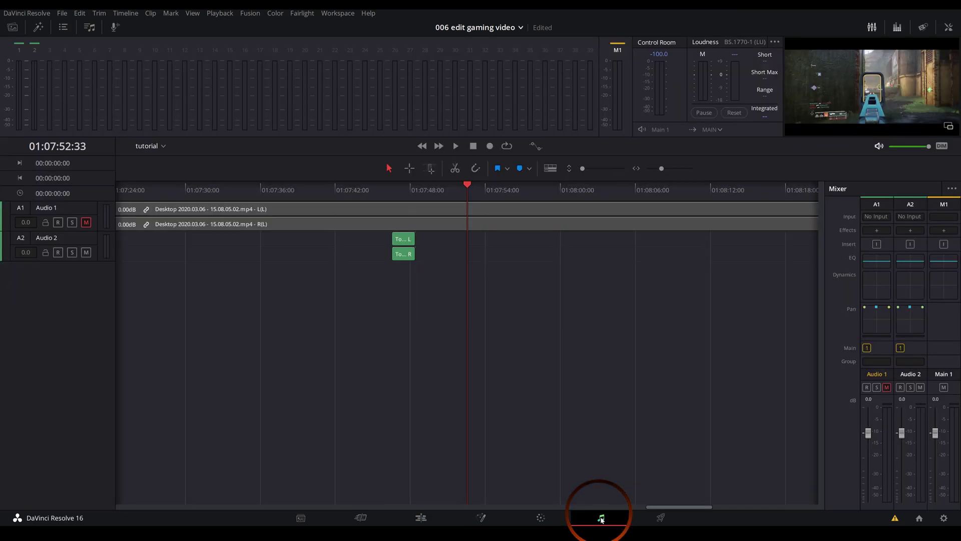
right_click(43, 282)
mouse_move(71, 289)
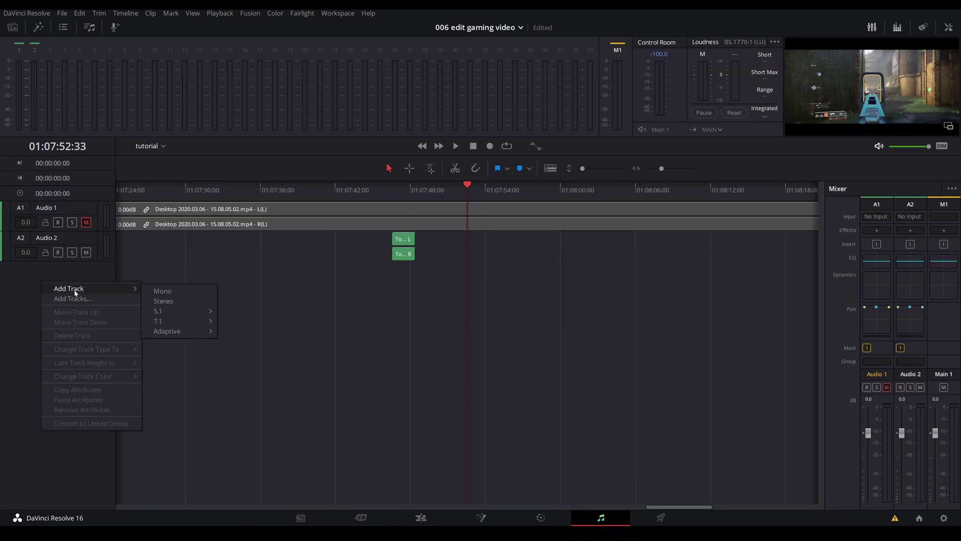
left_click(181, 293)
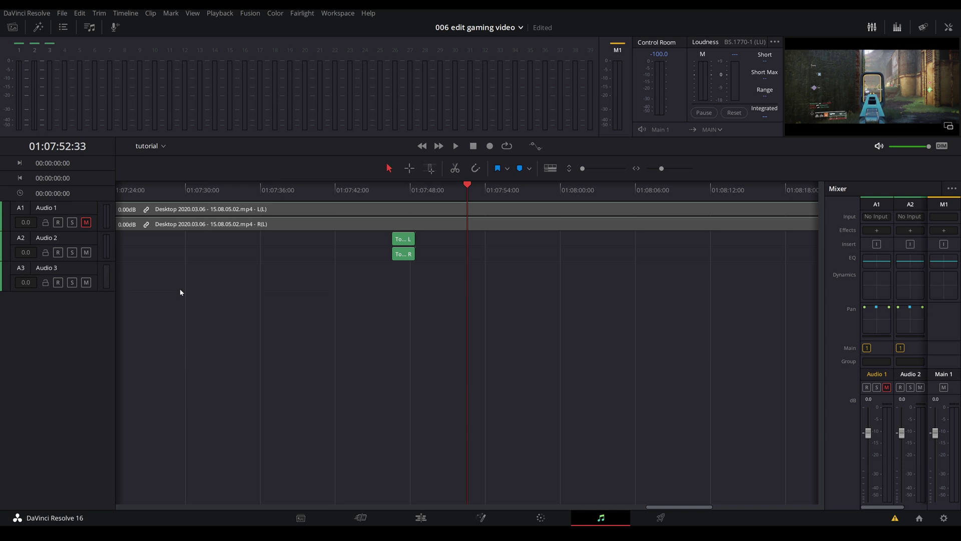
type("voiceover")
key("Return")
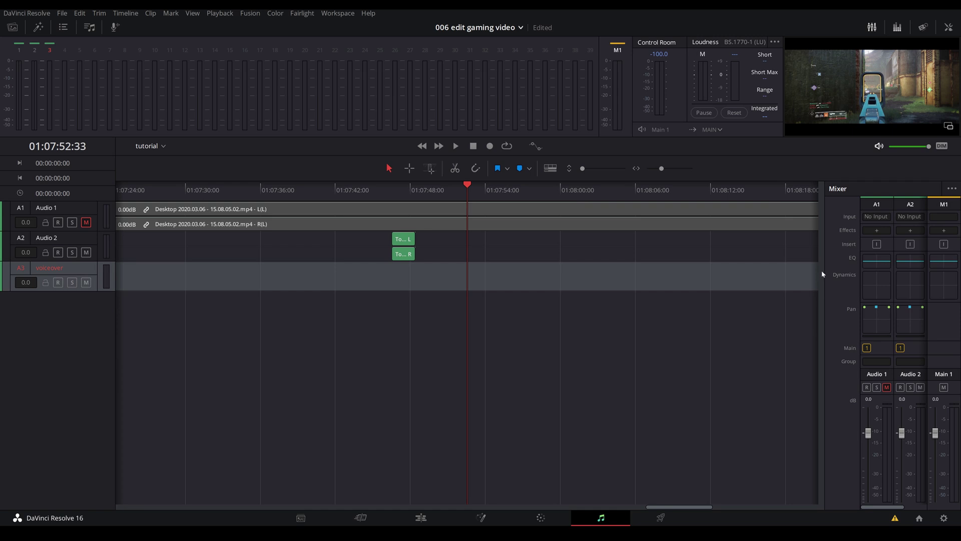
left_click_drag(824, 274, 749, 276)
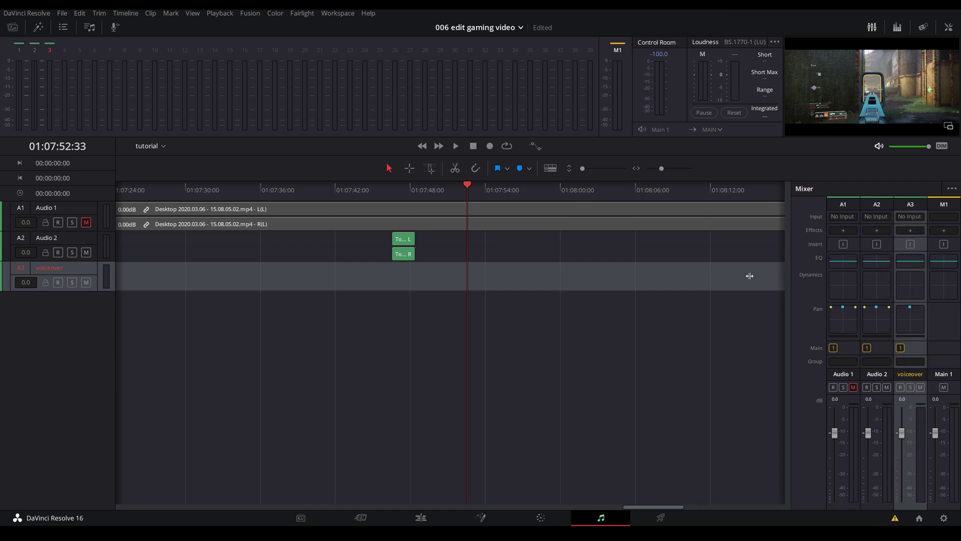
left_click(910, 217)
Patch the Focusrite Analogue 1 + 2 input to the voiceover track and close the patch window.
left_click(909, 217)
left_click(908, 241)
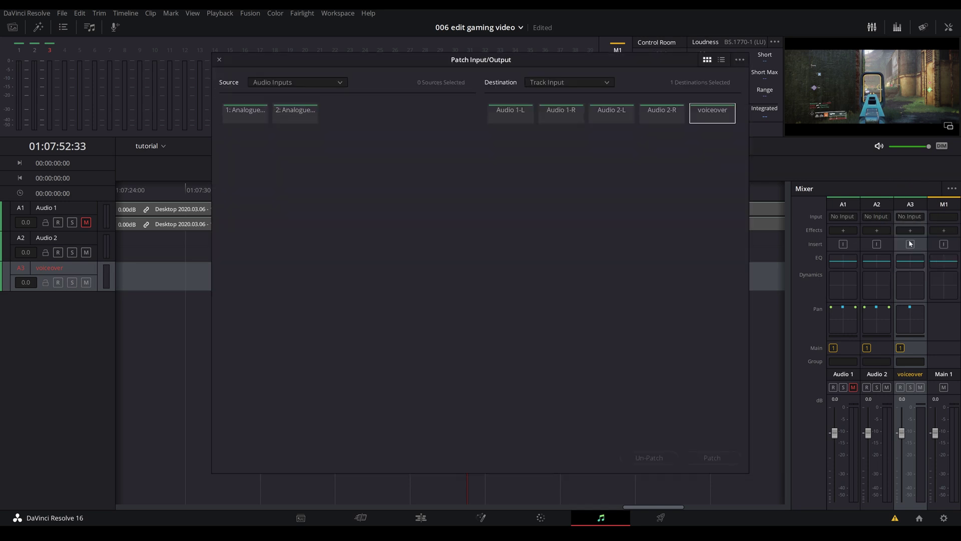
left_click(246, 117)
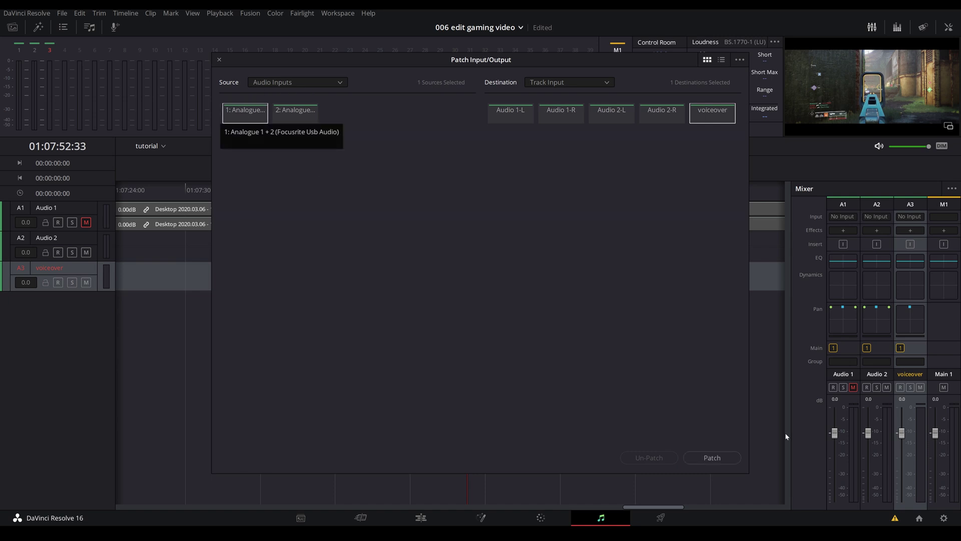
left_click(712, 459)
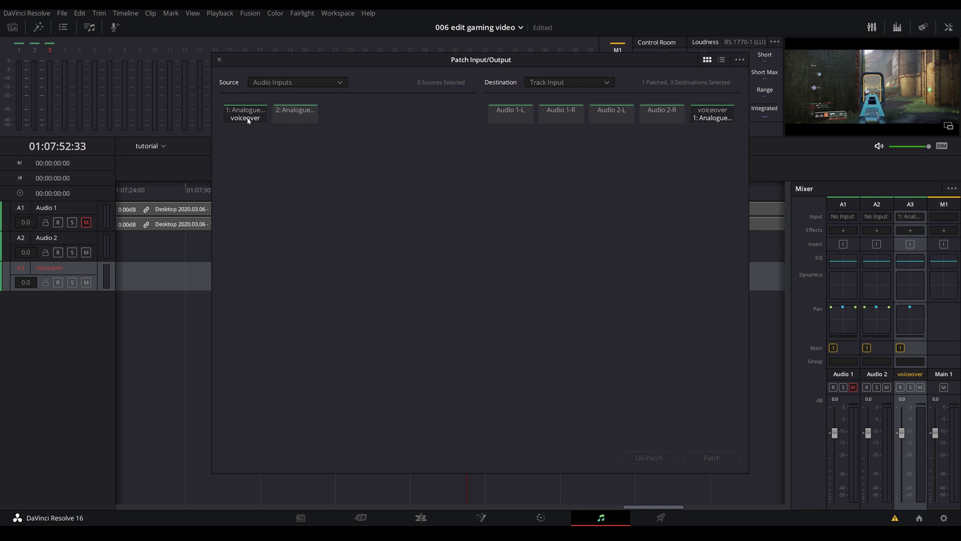
left_click(219, 61)
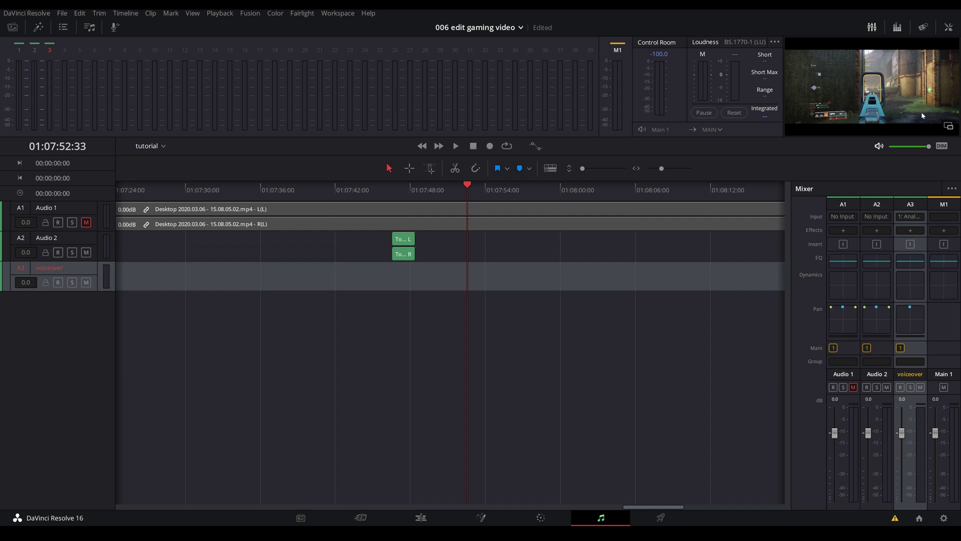
Pop out and re-dock the Viewer, then record-arm track A3 voiceover.
left_click(948, 125)
left_click_drag(657, 36, 529, 74)
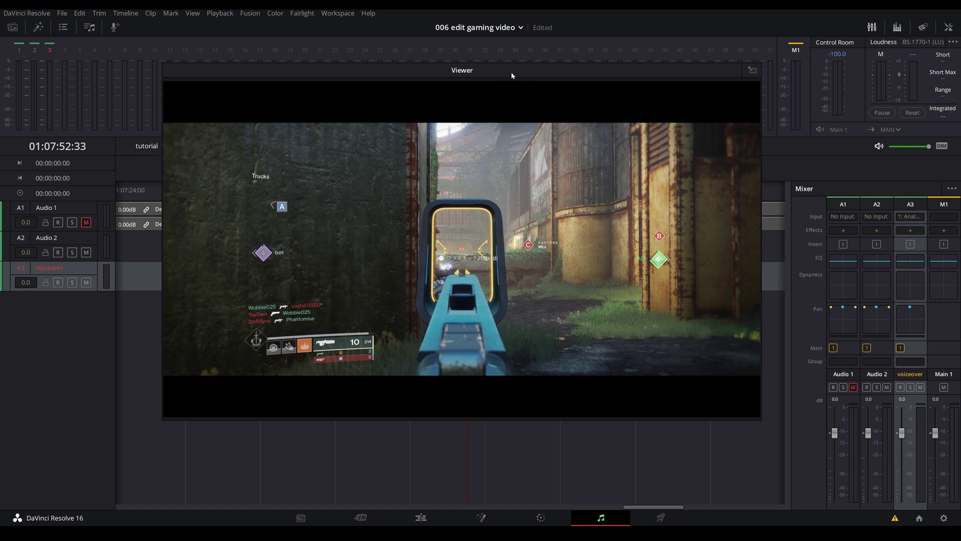
left_click(752, 71)
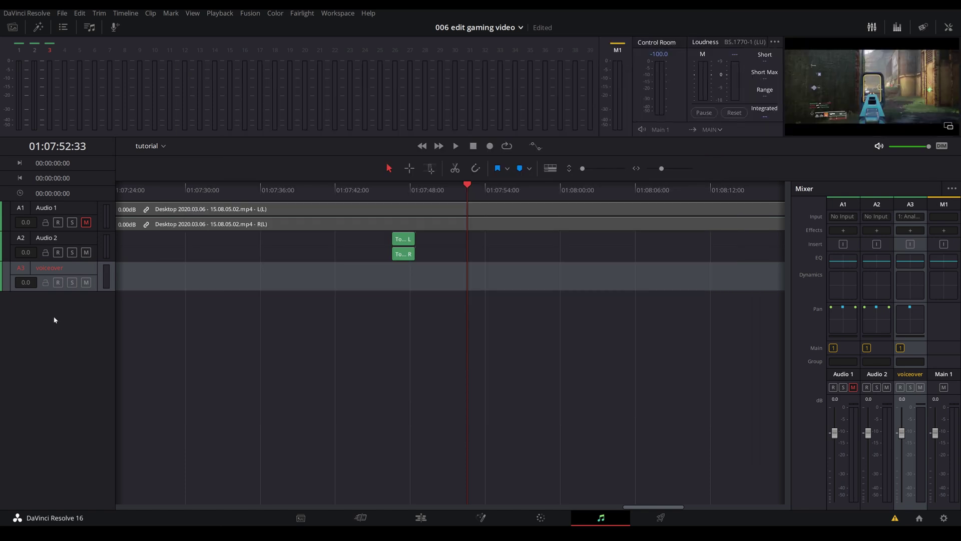
left_click(58, 282)
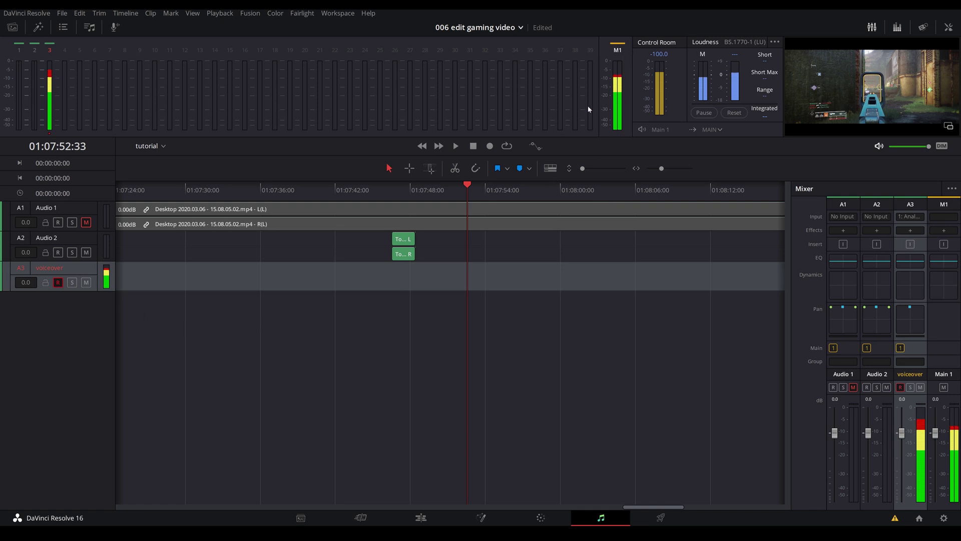
Record a voiceover take on A3, play it back, and disarm the track.
left_click(490, 146)
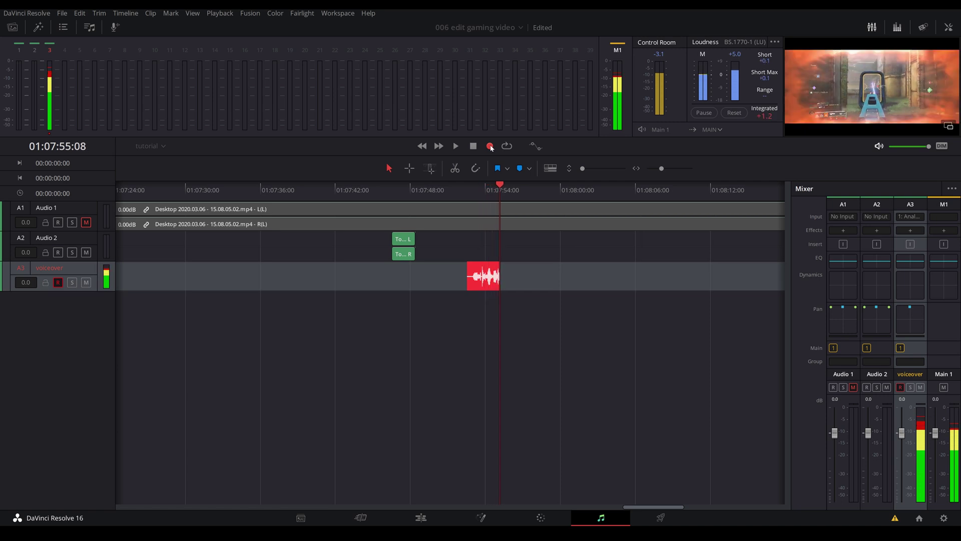
left_click(470, 189)
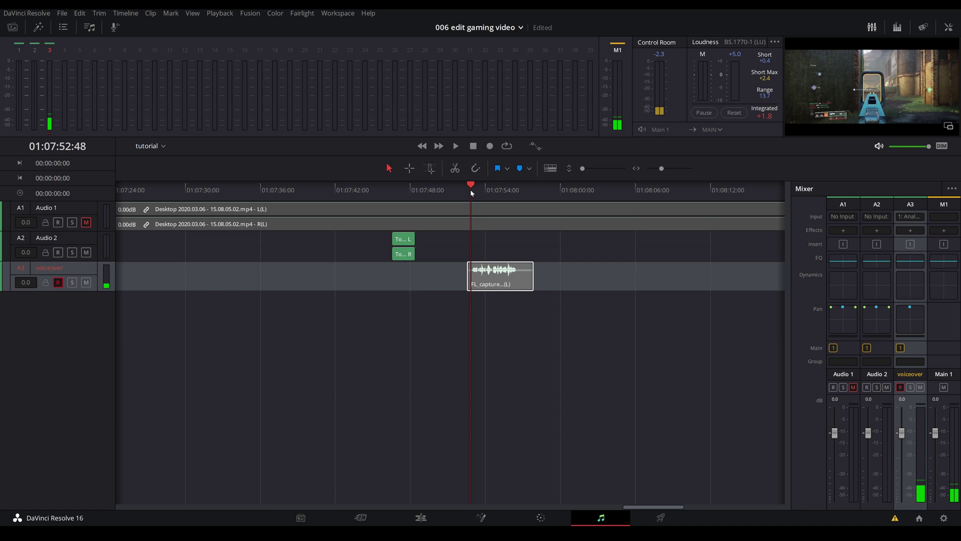
key("space")
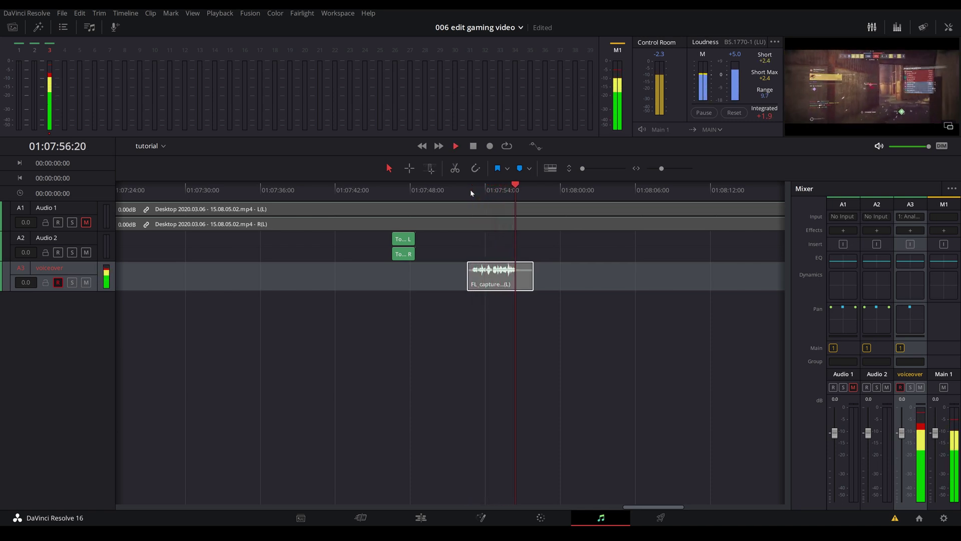
key("space")
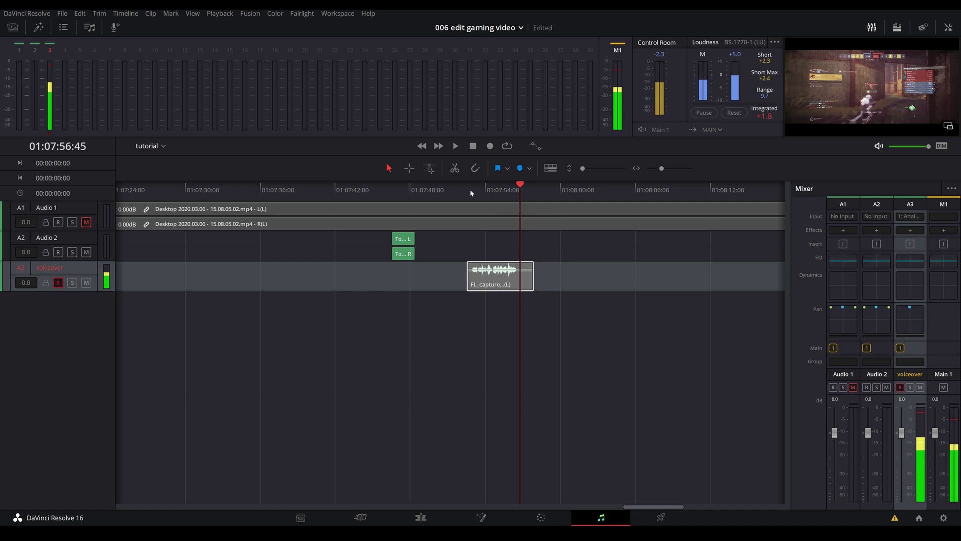
left_click(58, 282)
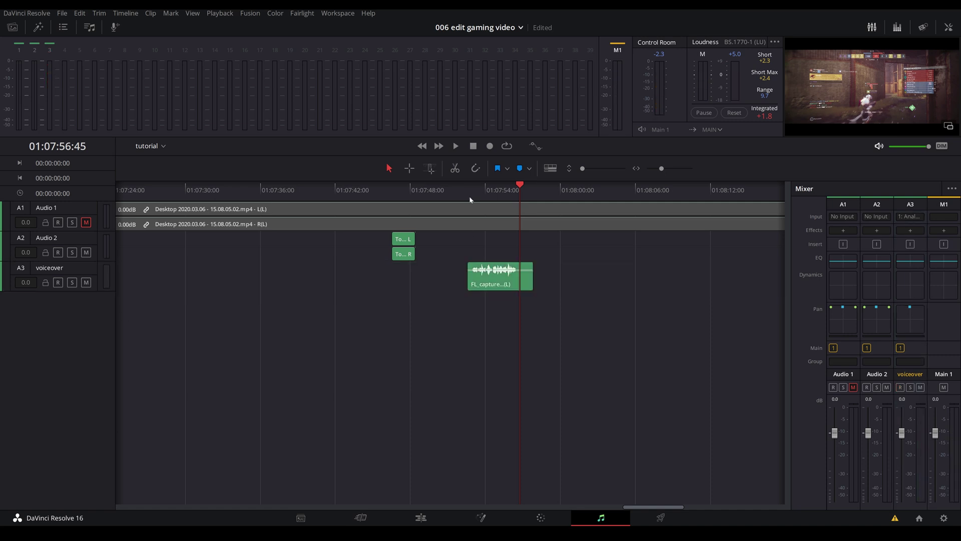
Nudge the FL_capture voiceover clip to sit near 01:07:52 under the meme, replaying to check timing.
left_click(469, 196)
scroll(475, 198, "up", 5)
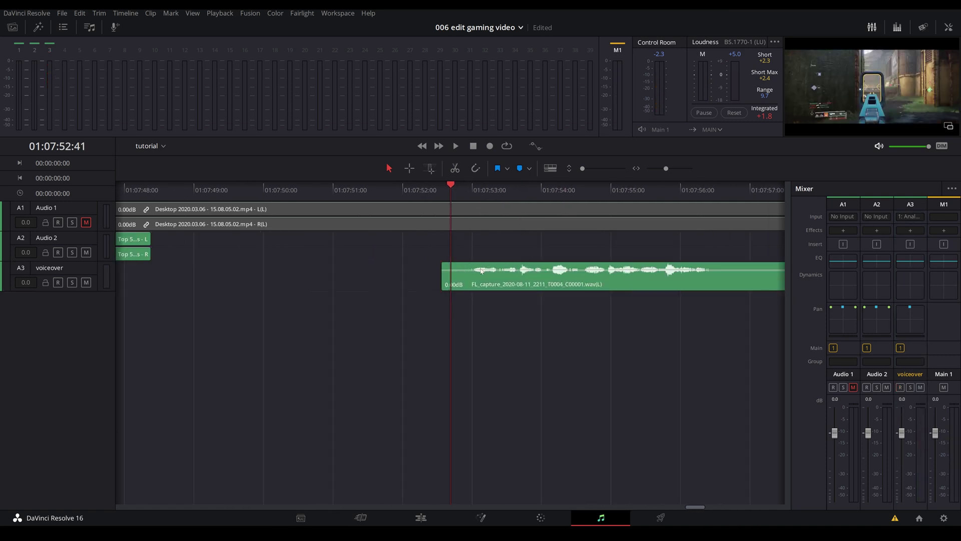
left_click_drag(499, 288, 457, 288)
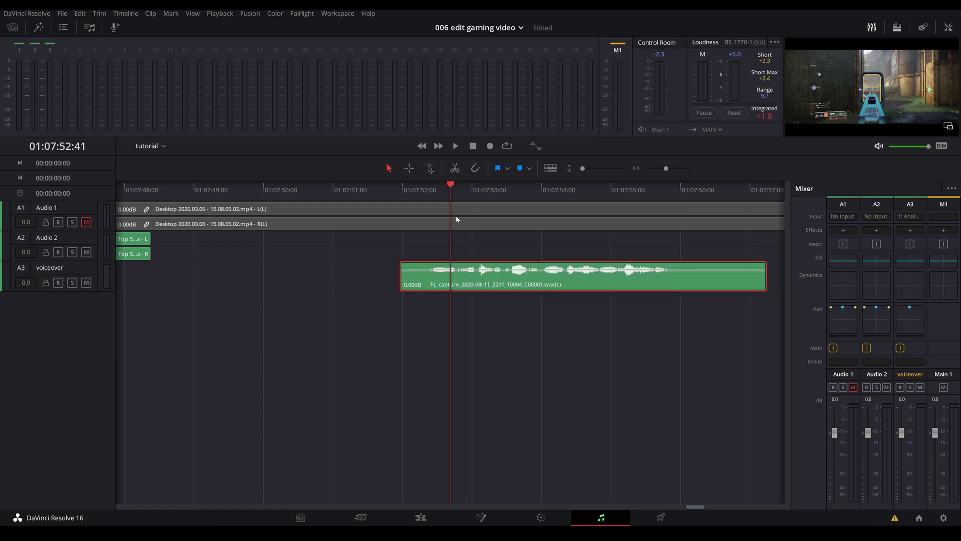
left_click(425, 189)
key("space")
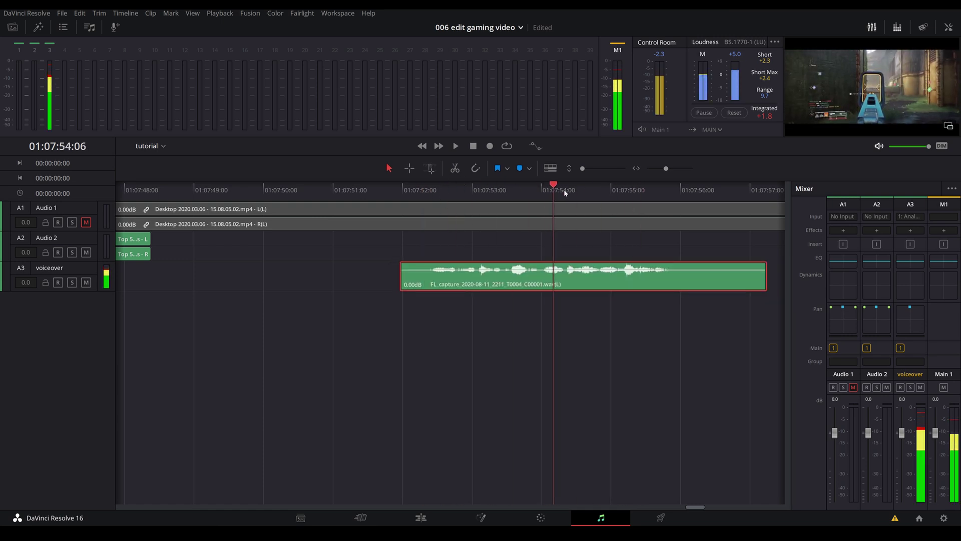
left_click_drag(639, 184, 626, 184)
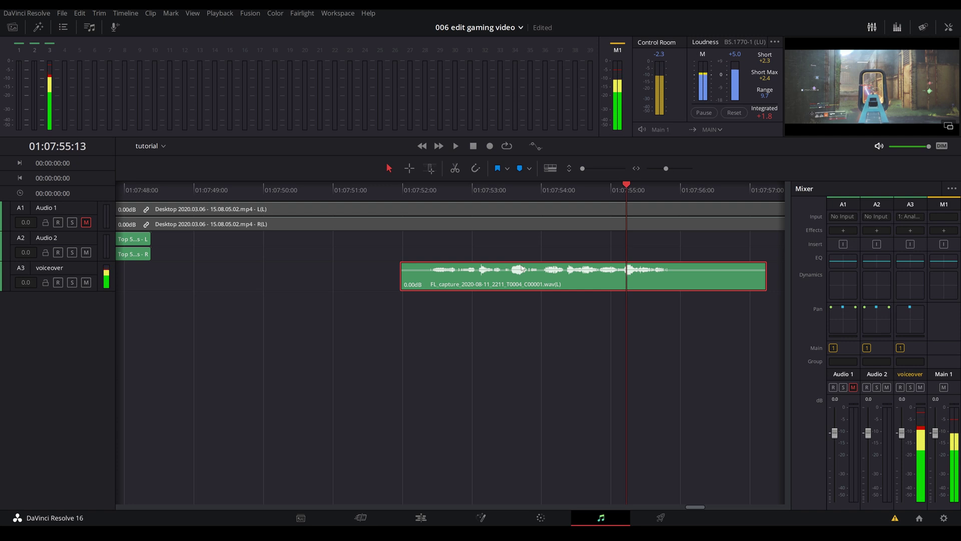
mouse_move(449, 282)
left_mouse_down()
mouse_move(475, 281)
mouse_move(422, 284)
mouse_move(448, 285)
left_mouse_up()
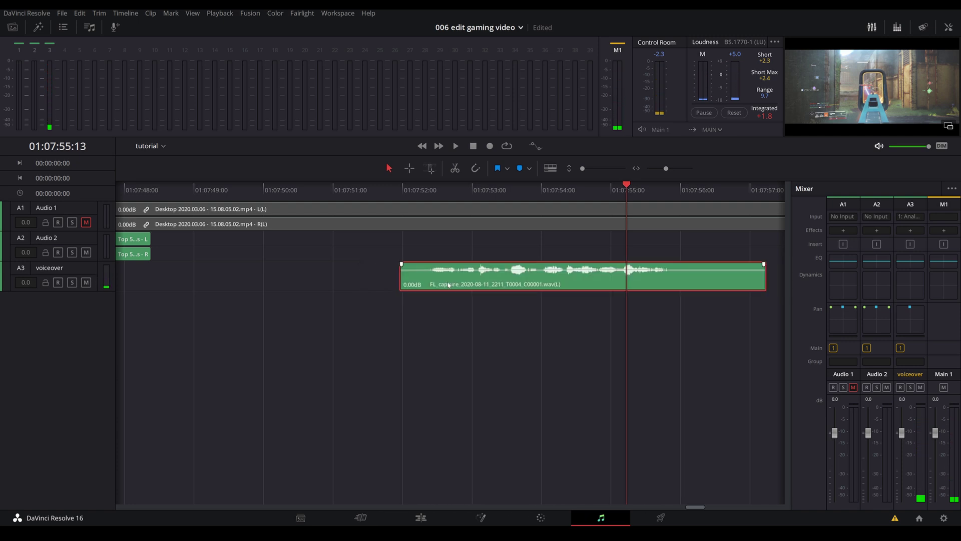
On the Edit page, drag the voiceover clip later on A3 and enable its Clip Equalizer.
left_click(421, 517)
scroll(293, 435, "down", 1)
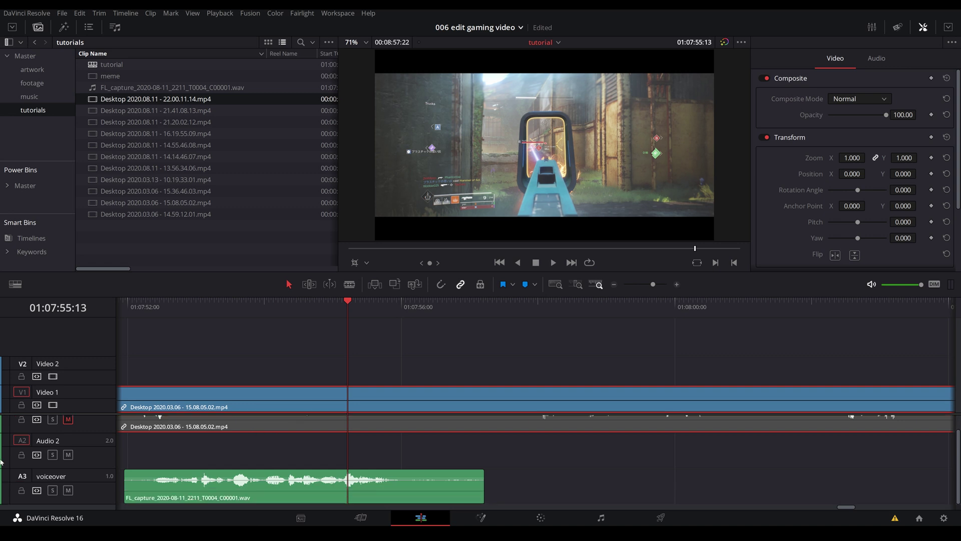
left_click(212, 479)
left_click_drag(161, 481, 217, 483)
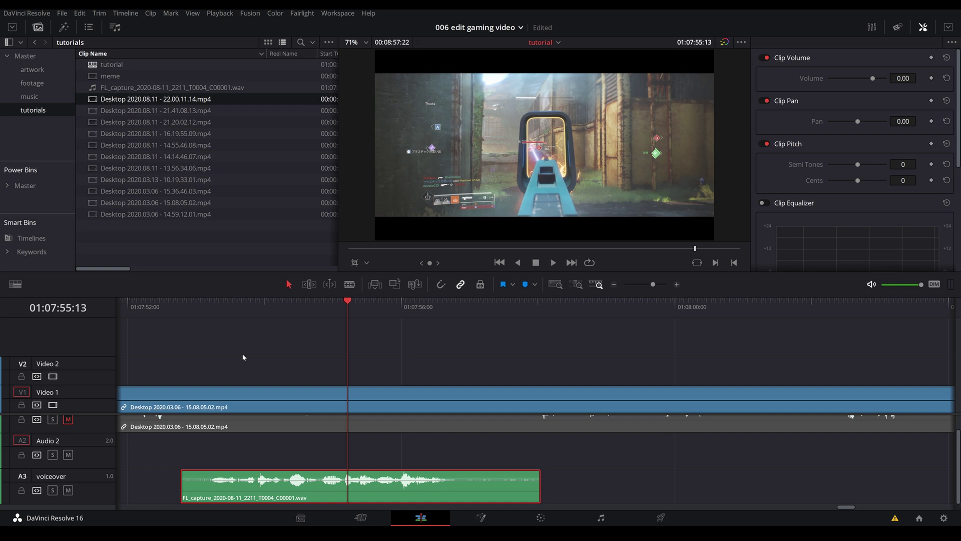
scroll(771, 146, "down", 2)
left_click(765, 144)
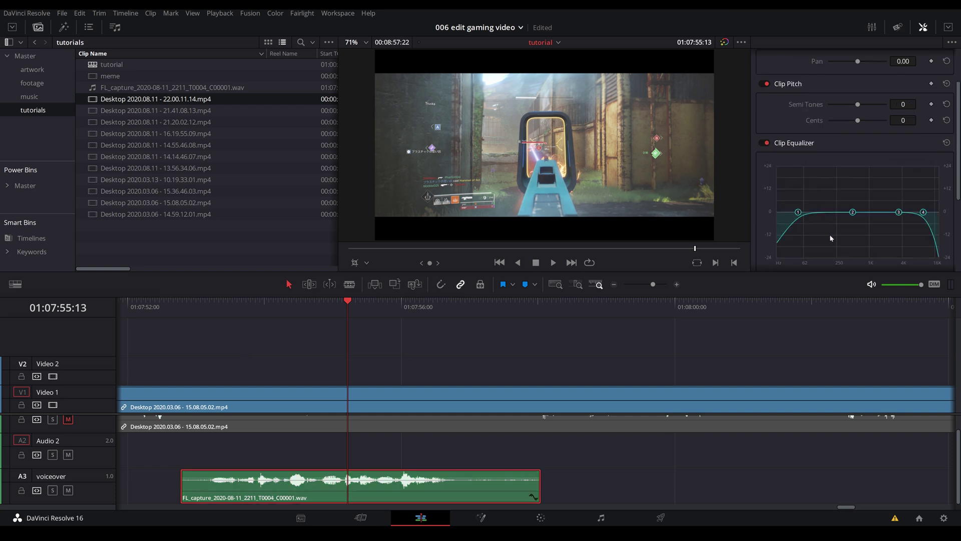
Browse the M1 main output's effects list on Fairlight, then go to the Deliver page.
key("shift+7")
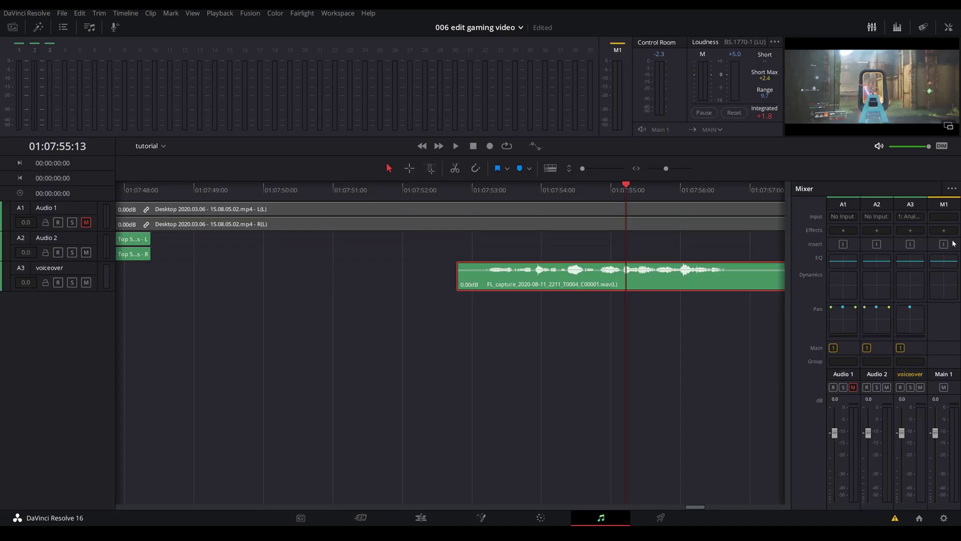
left_click(944, 231)
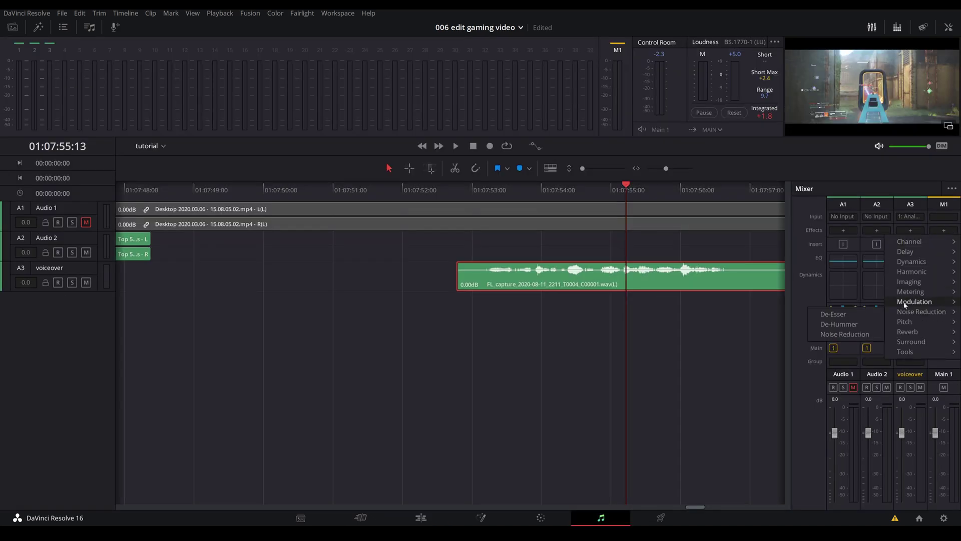
mouse_move(913, 267)
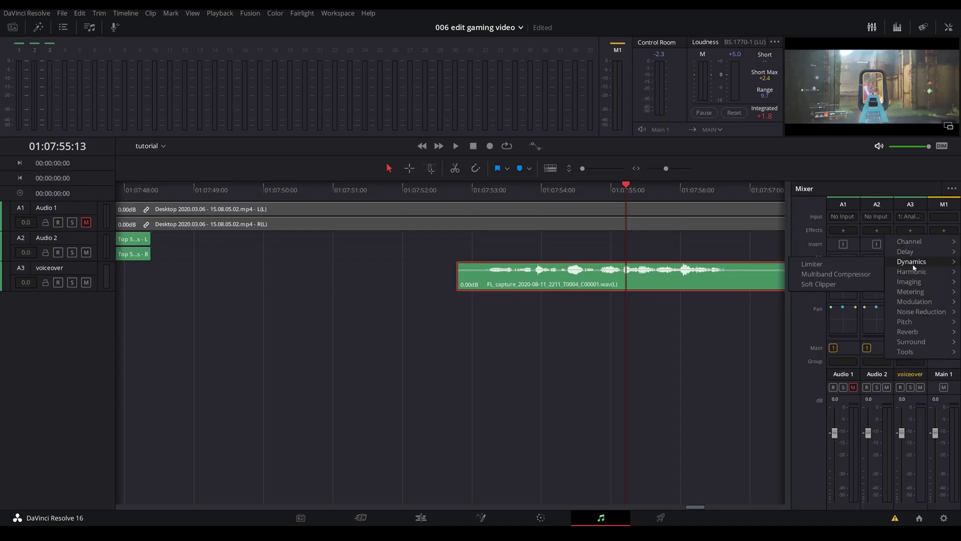
key("shift+8")
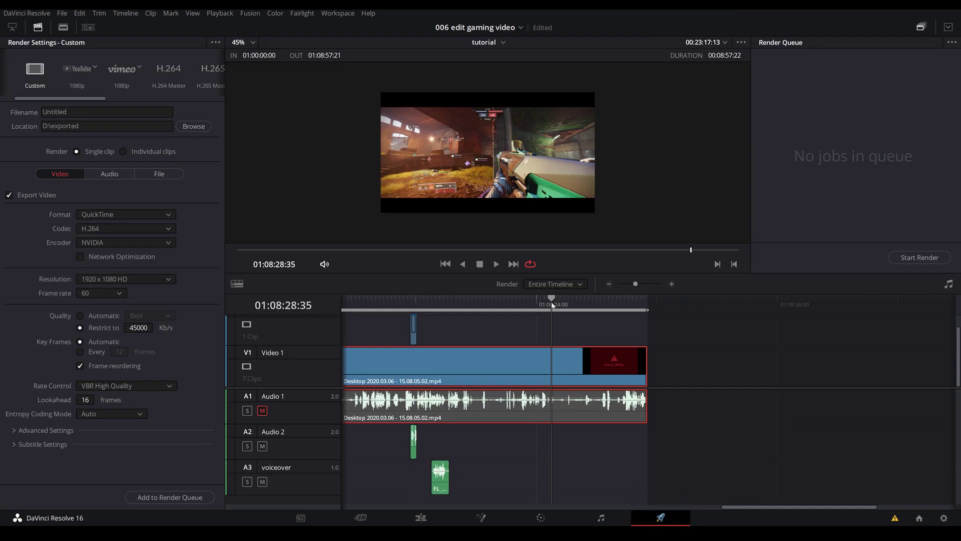
Confirm QuickTime as the render format and NVIDIA as the H.264 encoder.
left_click(95, 215)
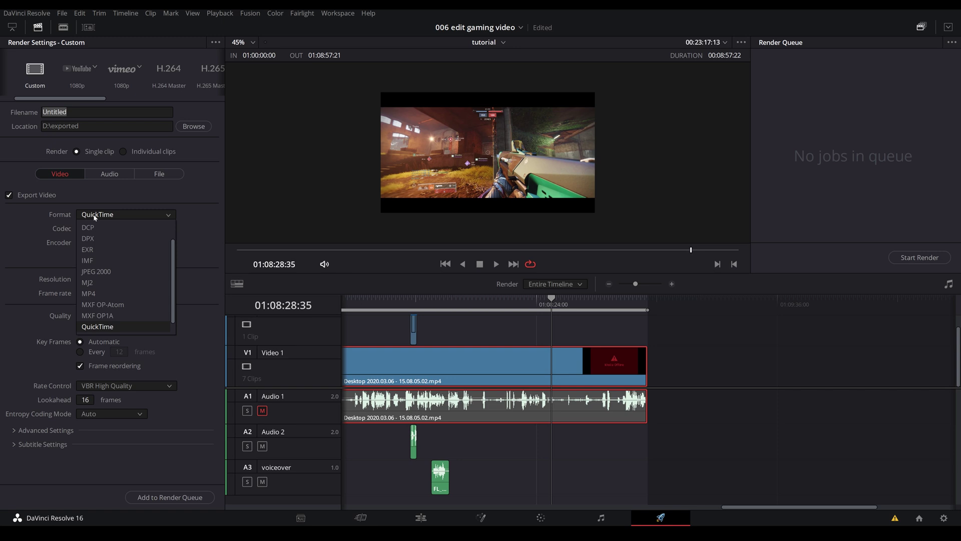
left_click(28, 226)
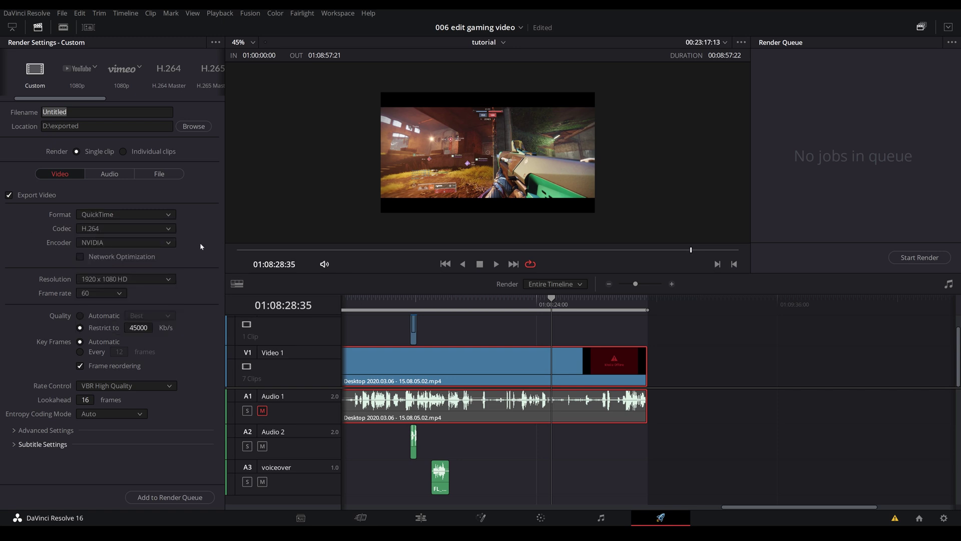
left_click(169, 243)
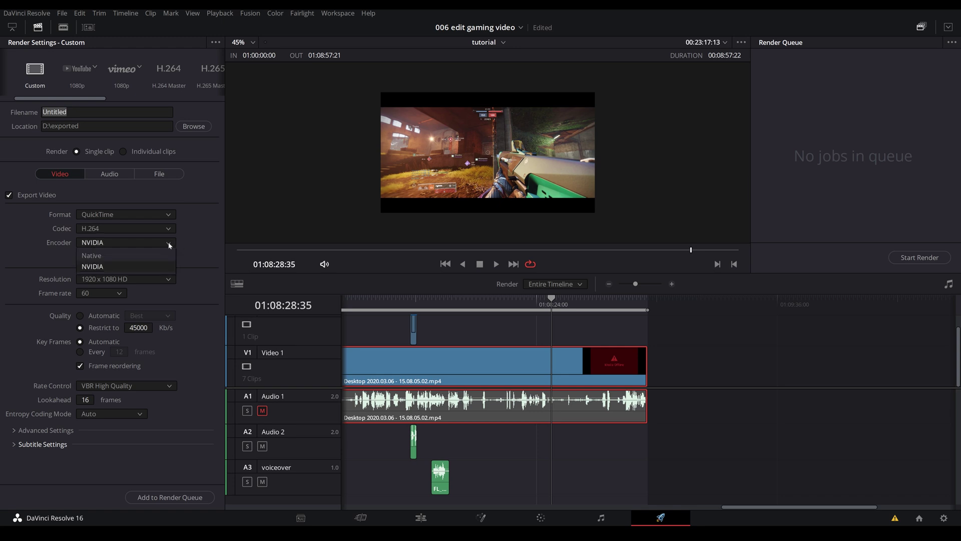
left_click(115, 266)
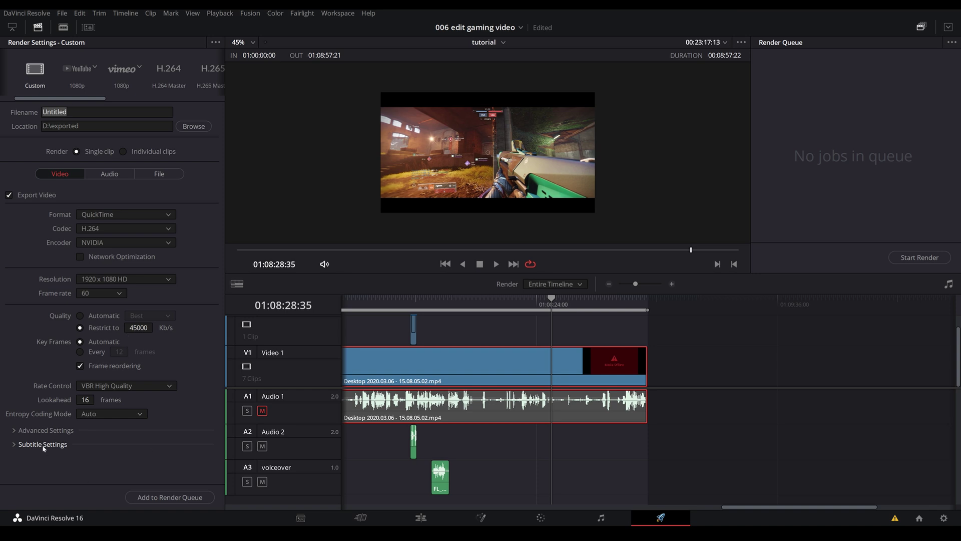
left_click(163, 501)
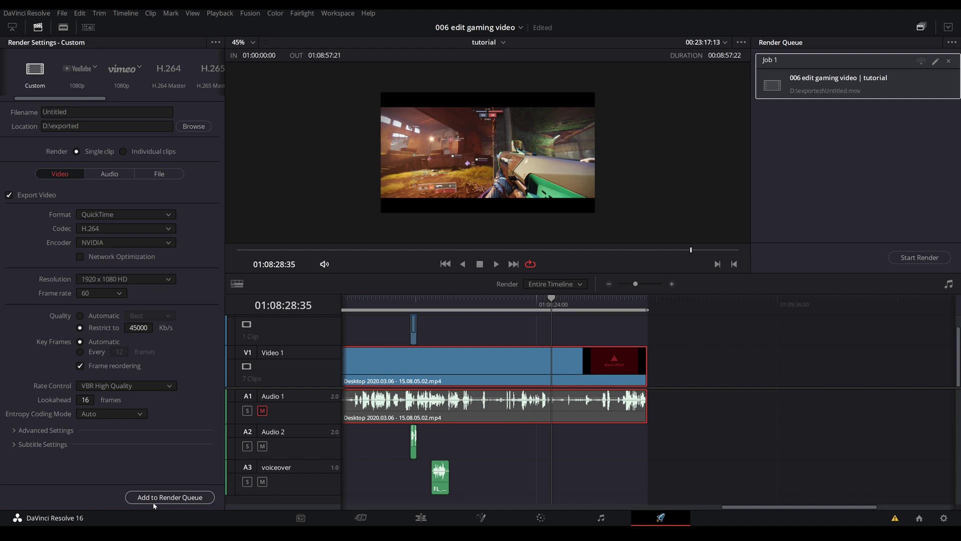